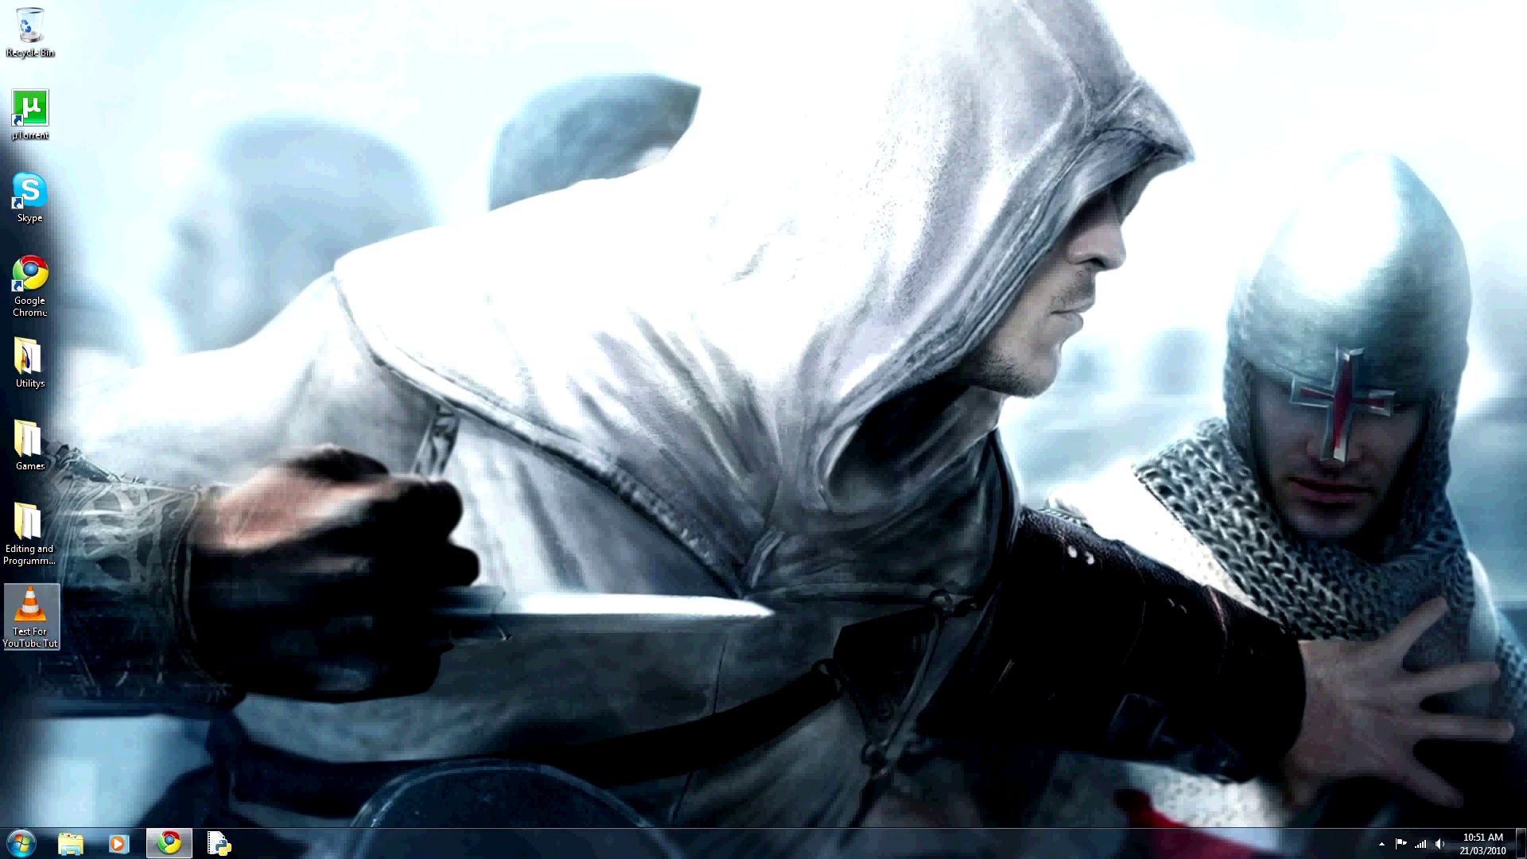
left_click_drag(29, 608, 331, 525)
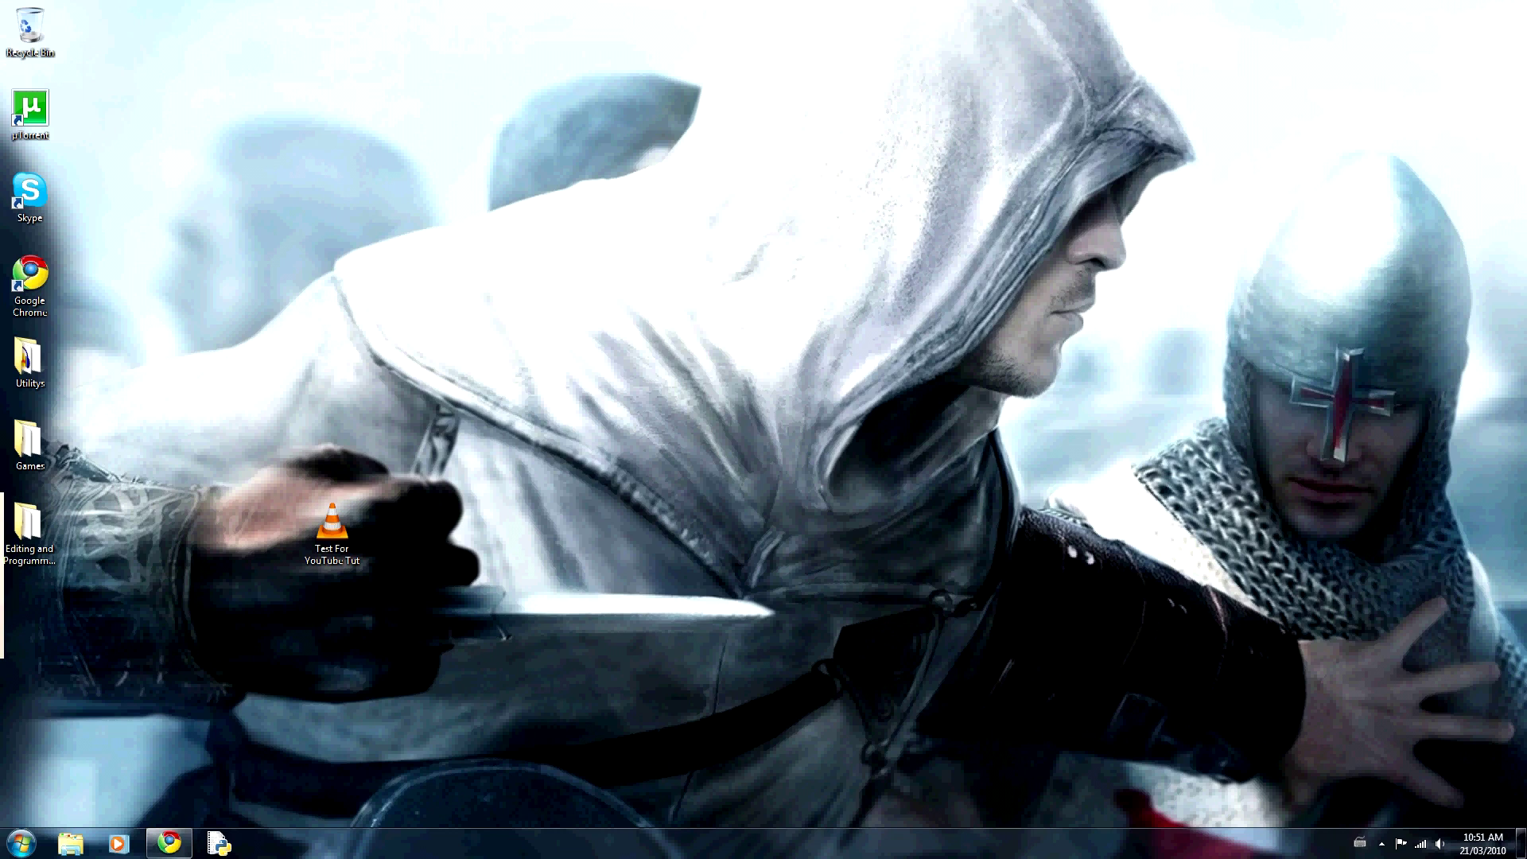
left_click_drag(332, 526, 30, 611)
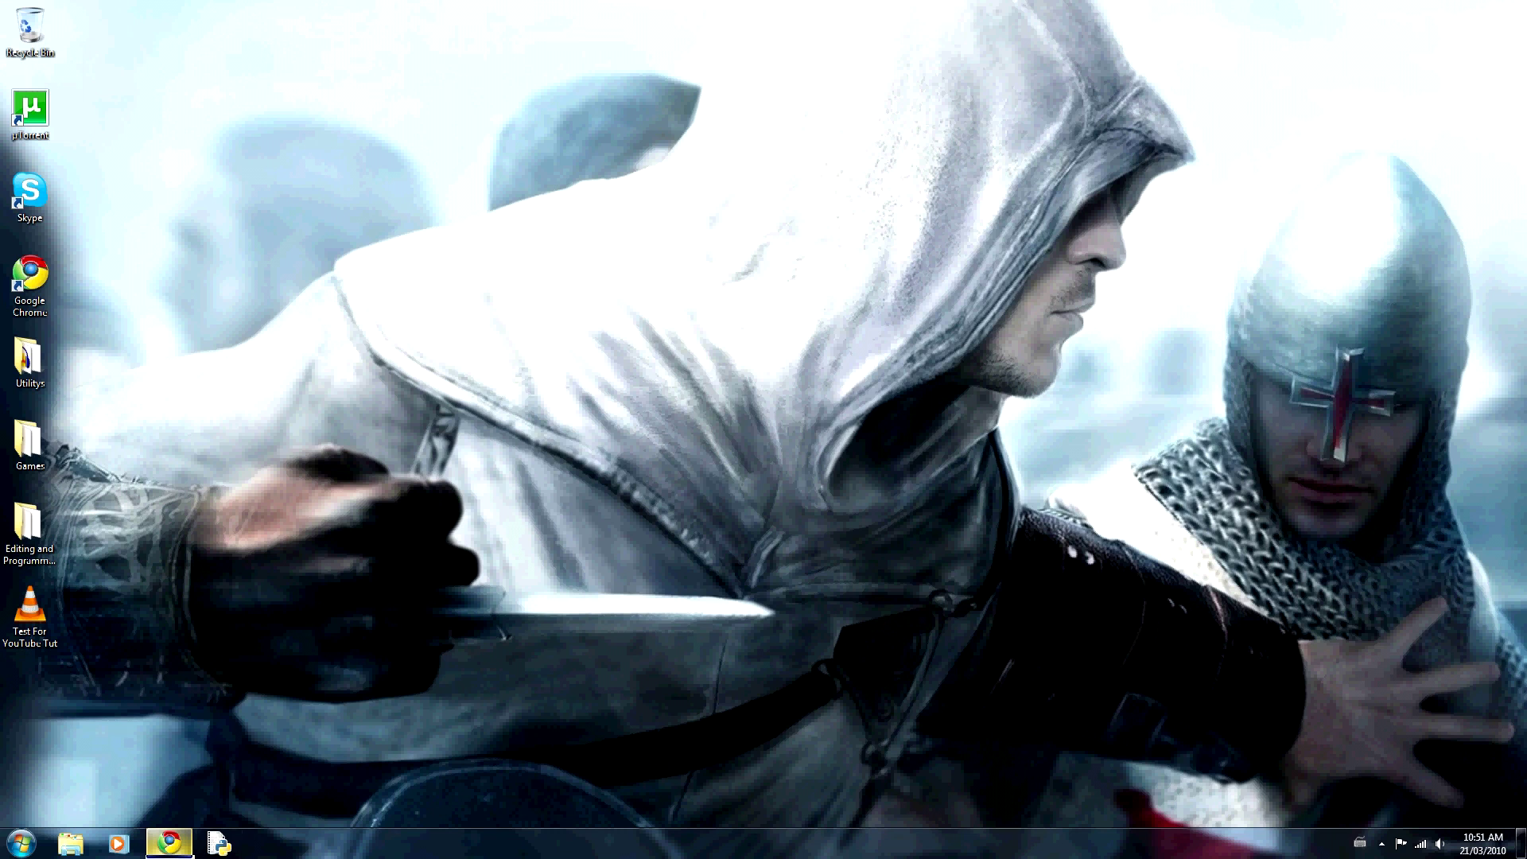
Search Google for "dvd flick" in Chrome and open the official DVD Flick website from the results
left_click(169, 842)
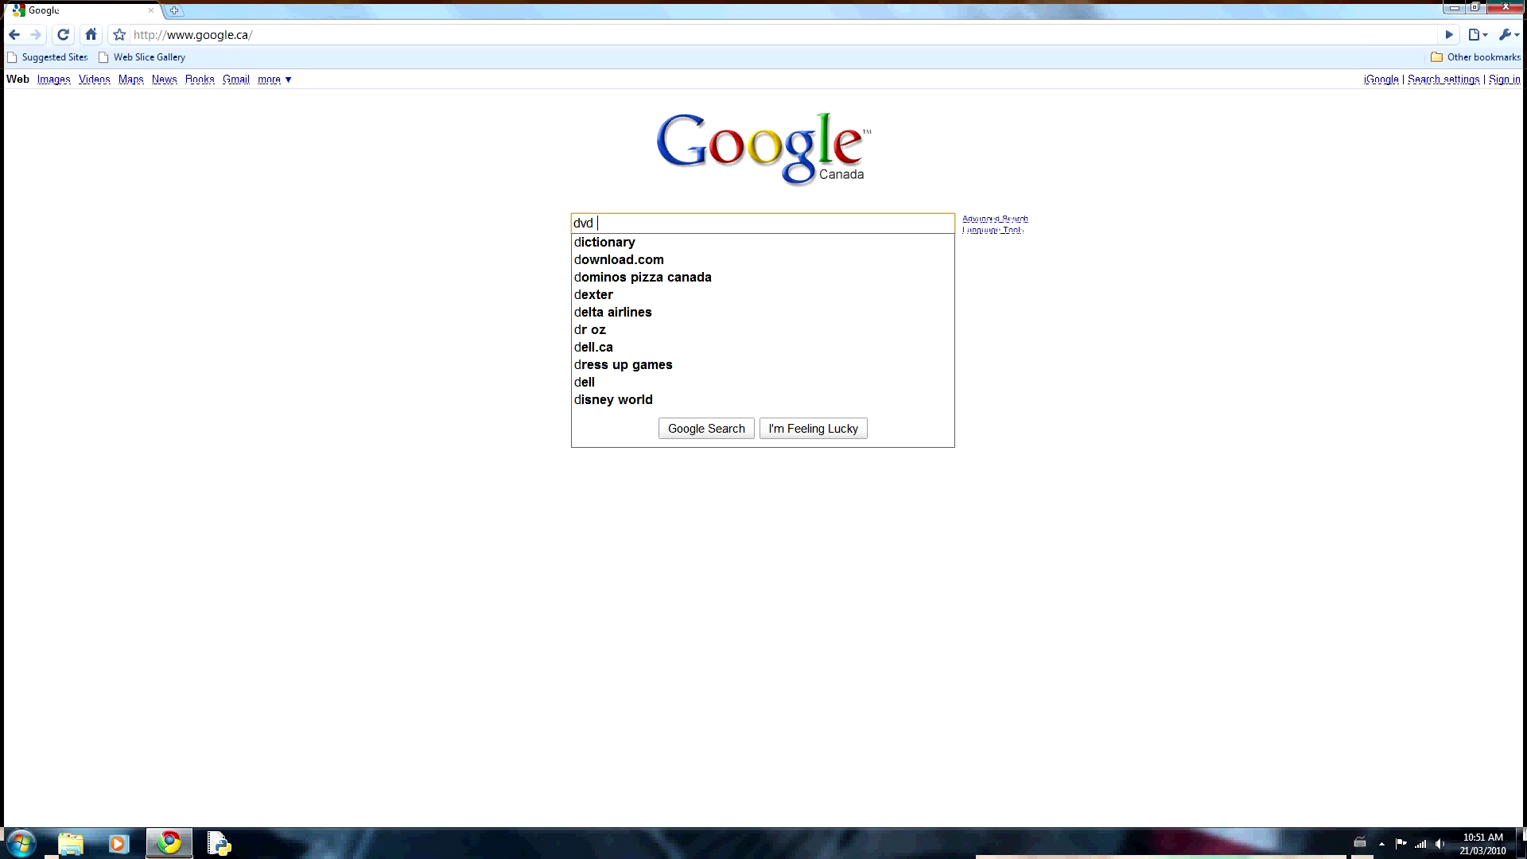
type("flick")
key("Return")
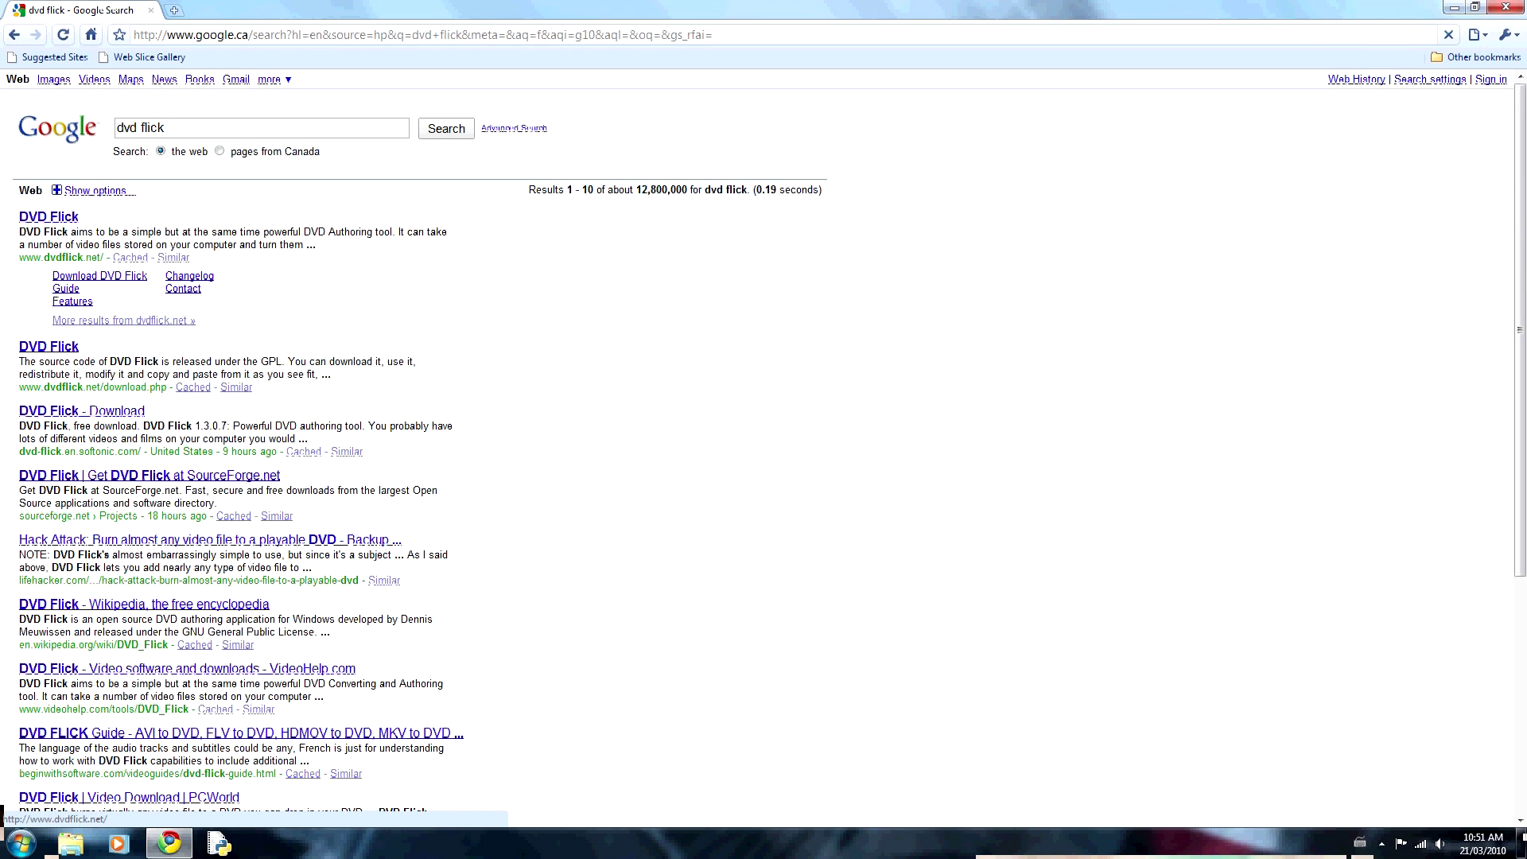
left_click(49, 216)
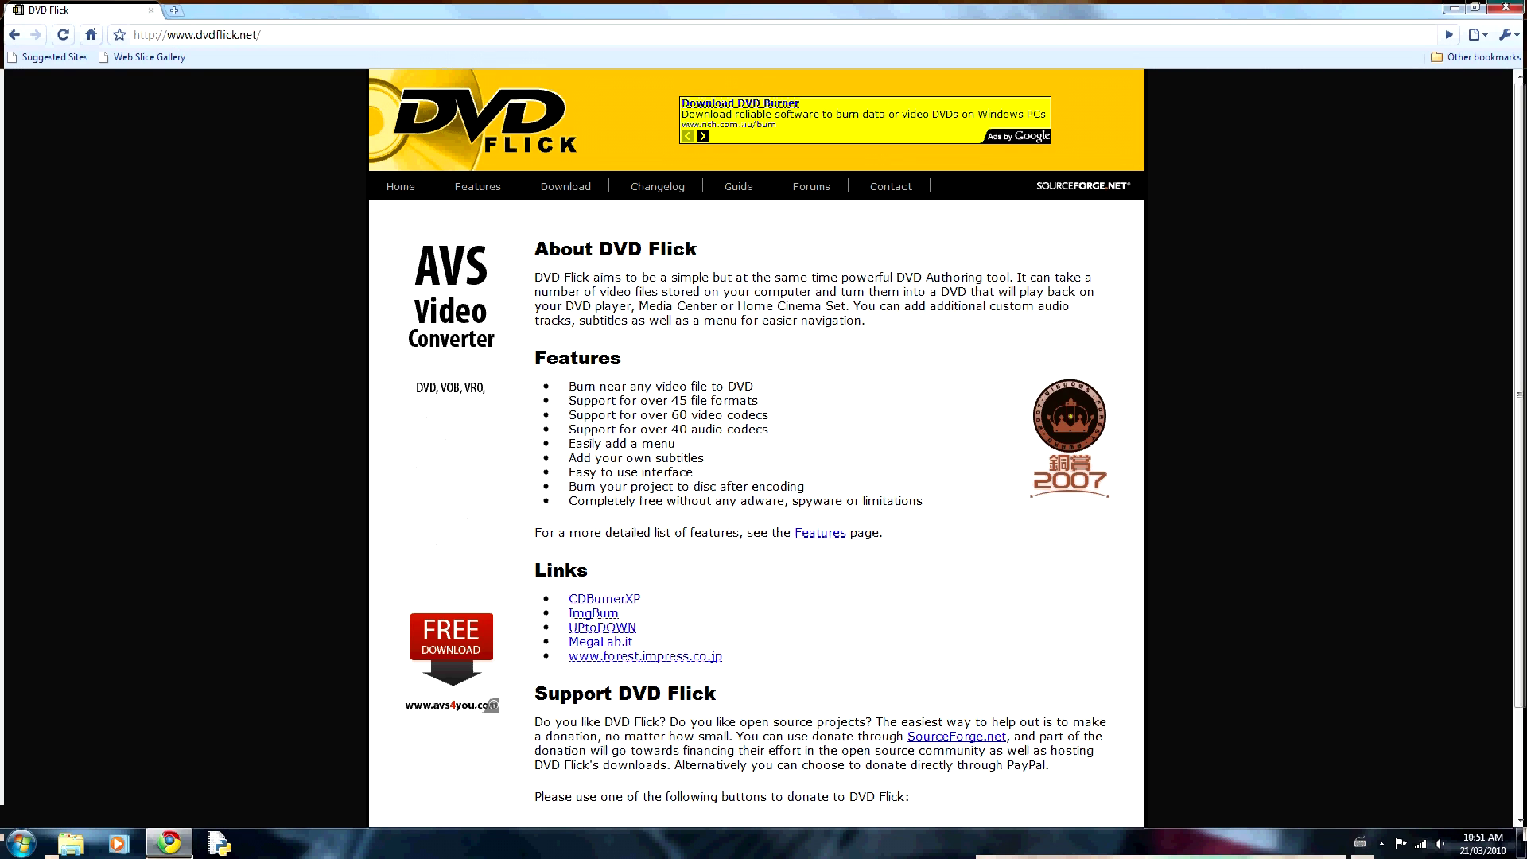
Download the DVD Flick 1.3.0.7 installer from the site's download page and keep the file
left_click(565, 186)
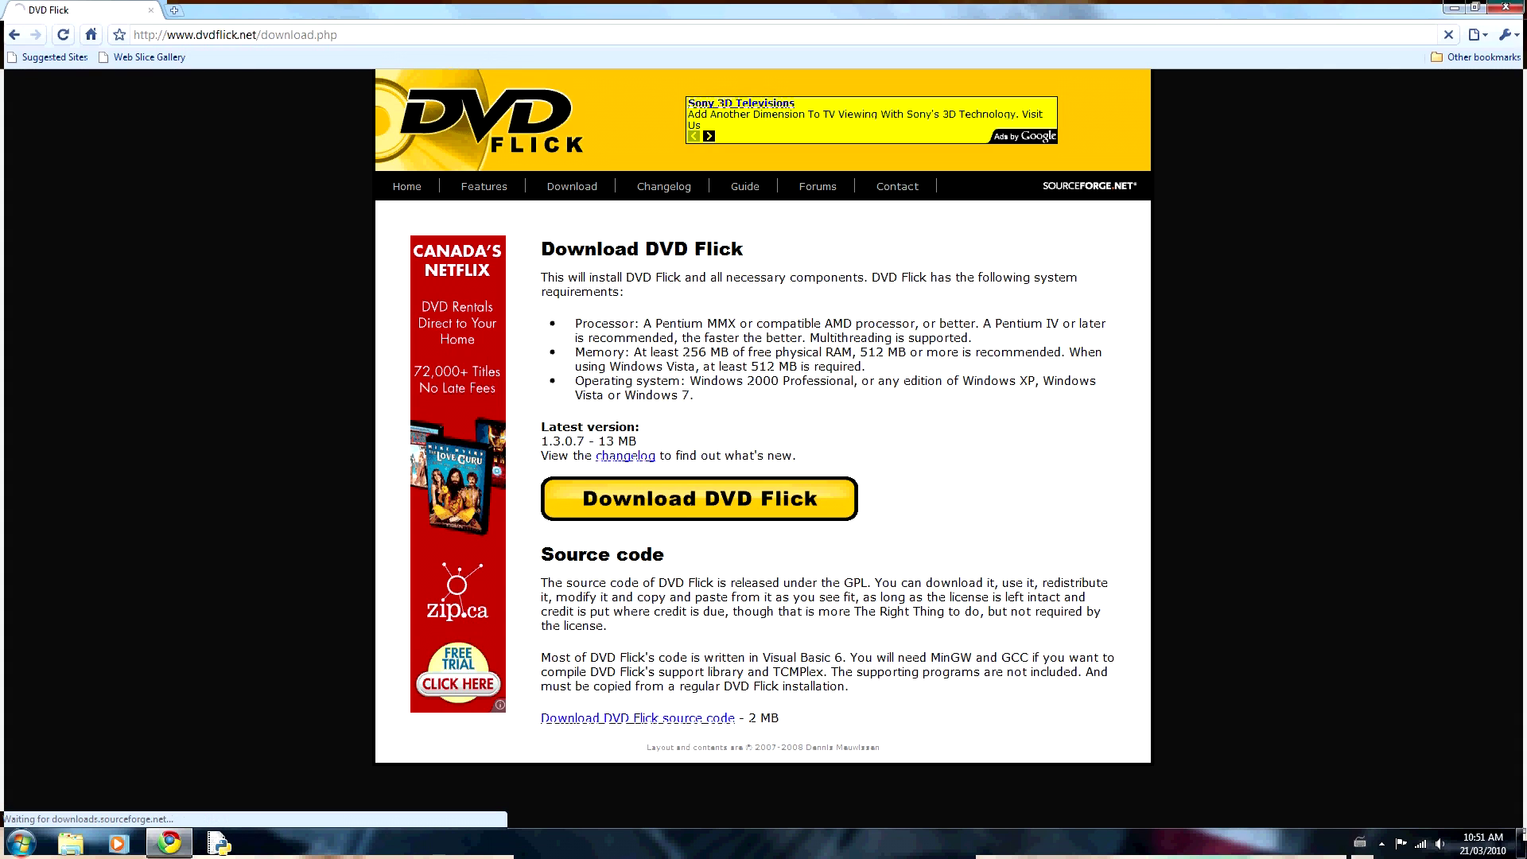
left_click(699, 498)
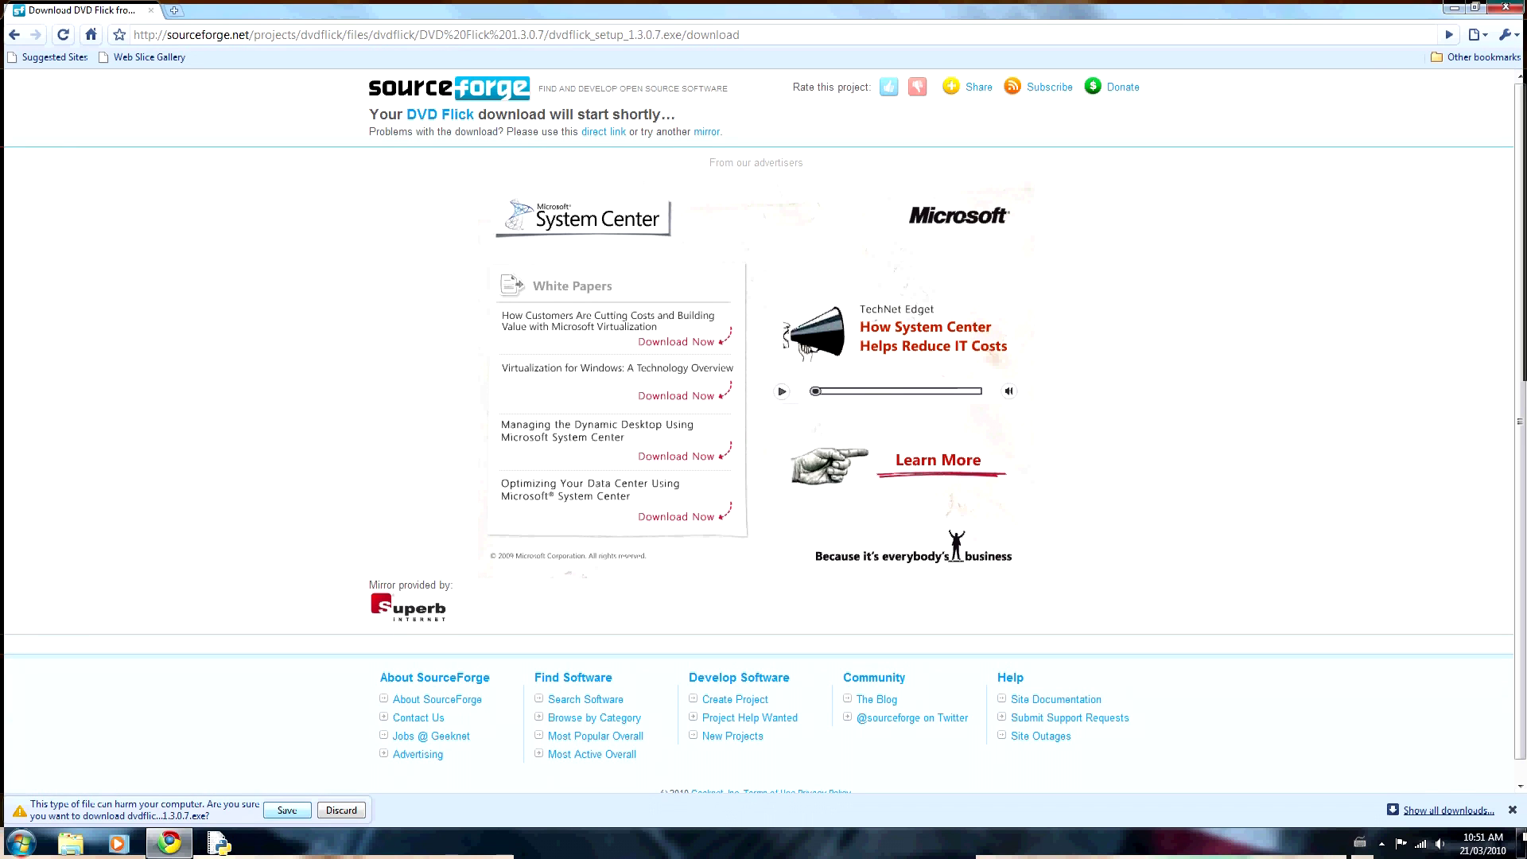
left_click(287, 810)
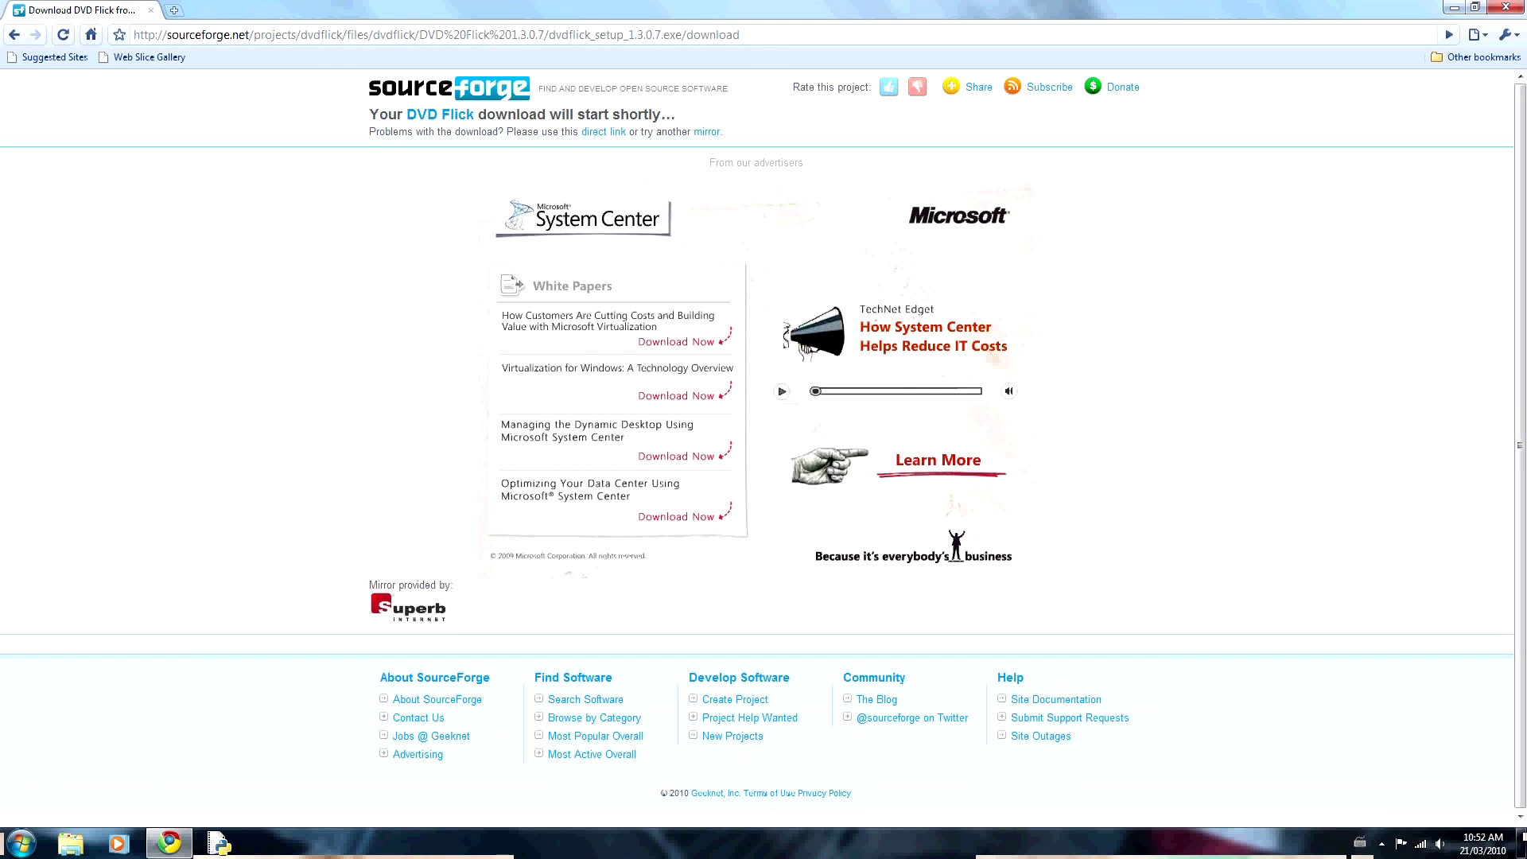
Return to the Google home page, search for "img burn" and open the official ImgBurn website
left_click(90, 34)
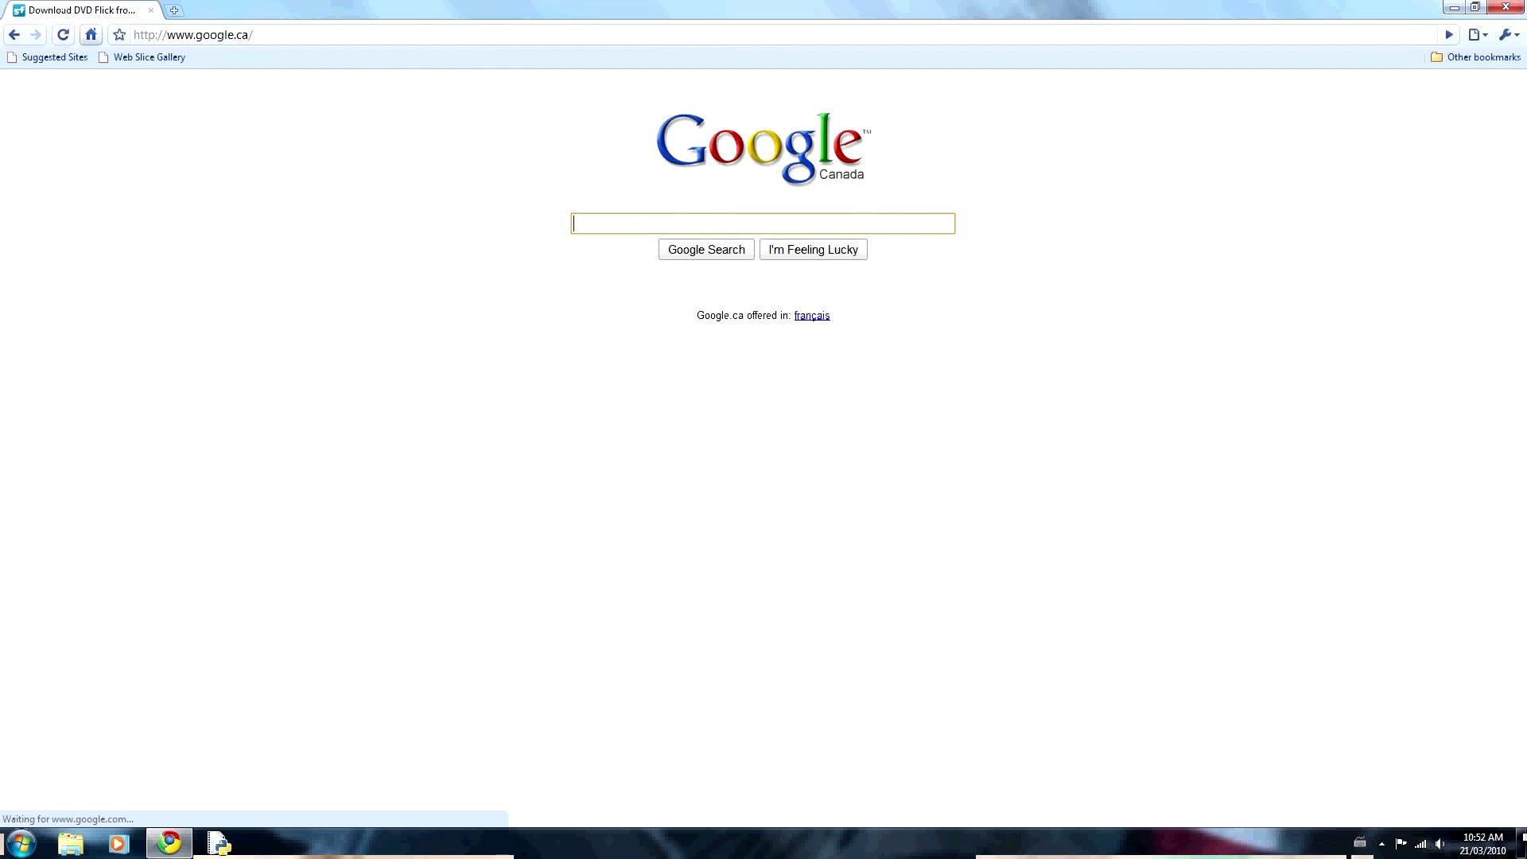
type("img burn")
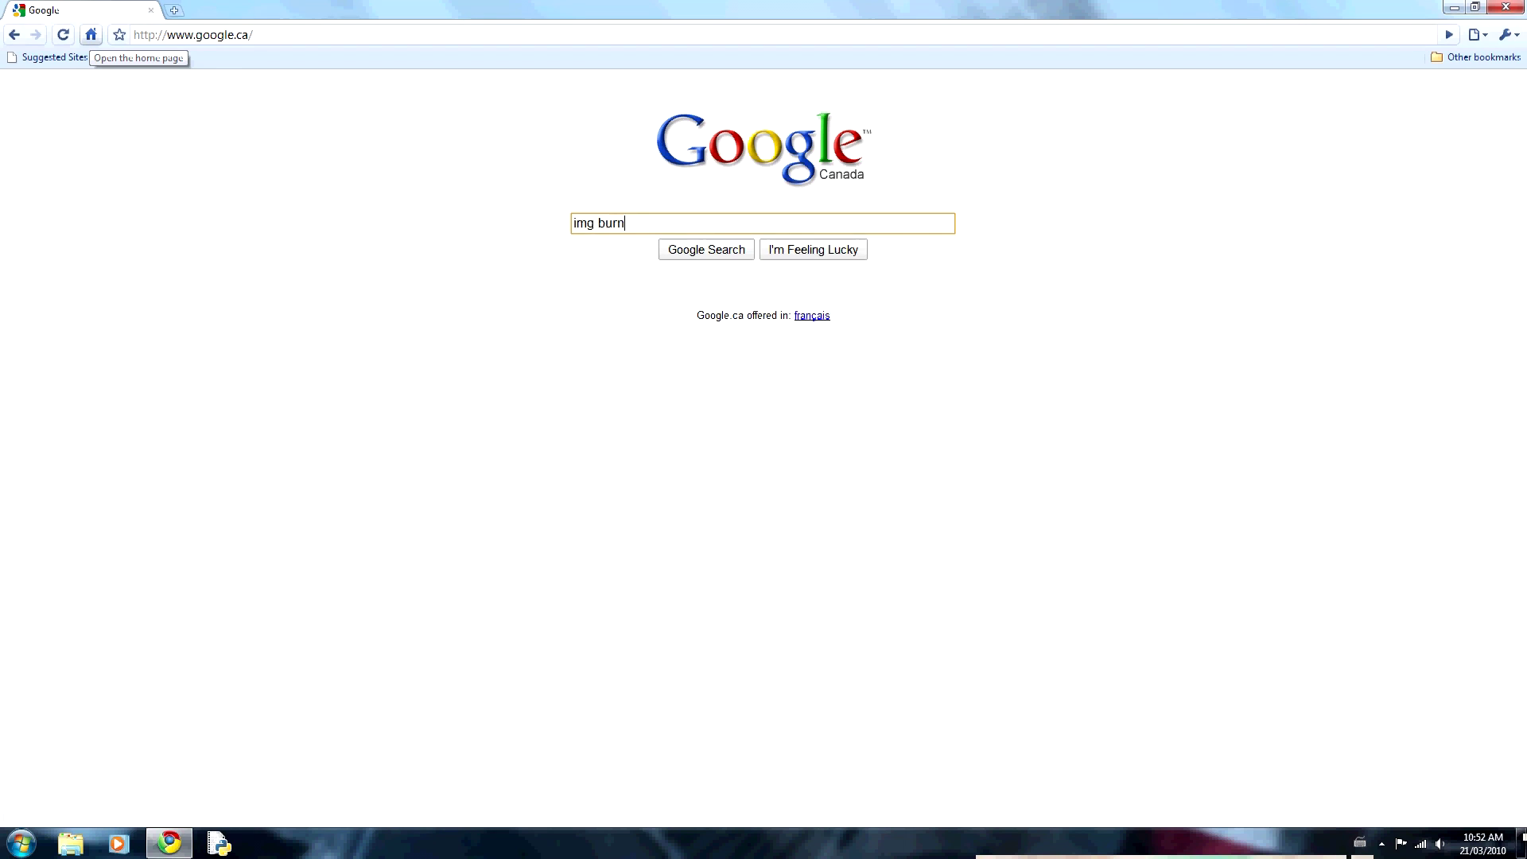
key("Return")
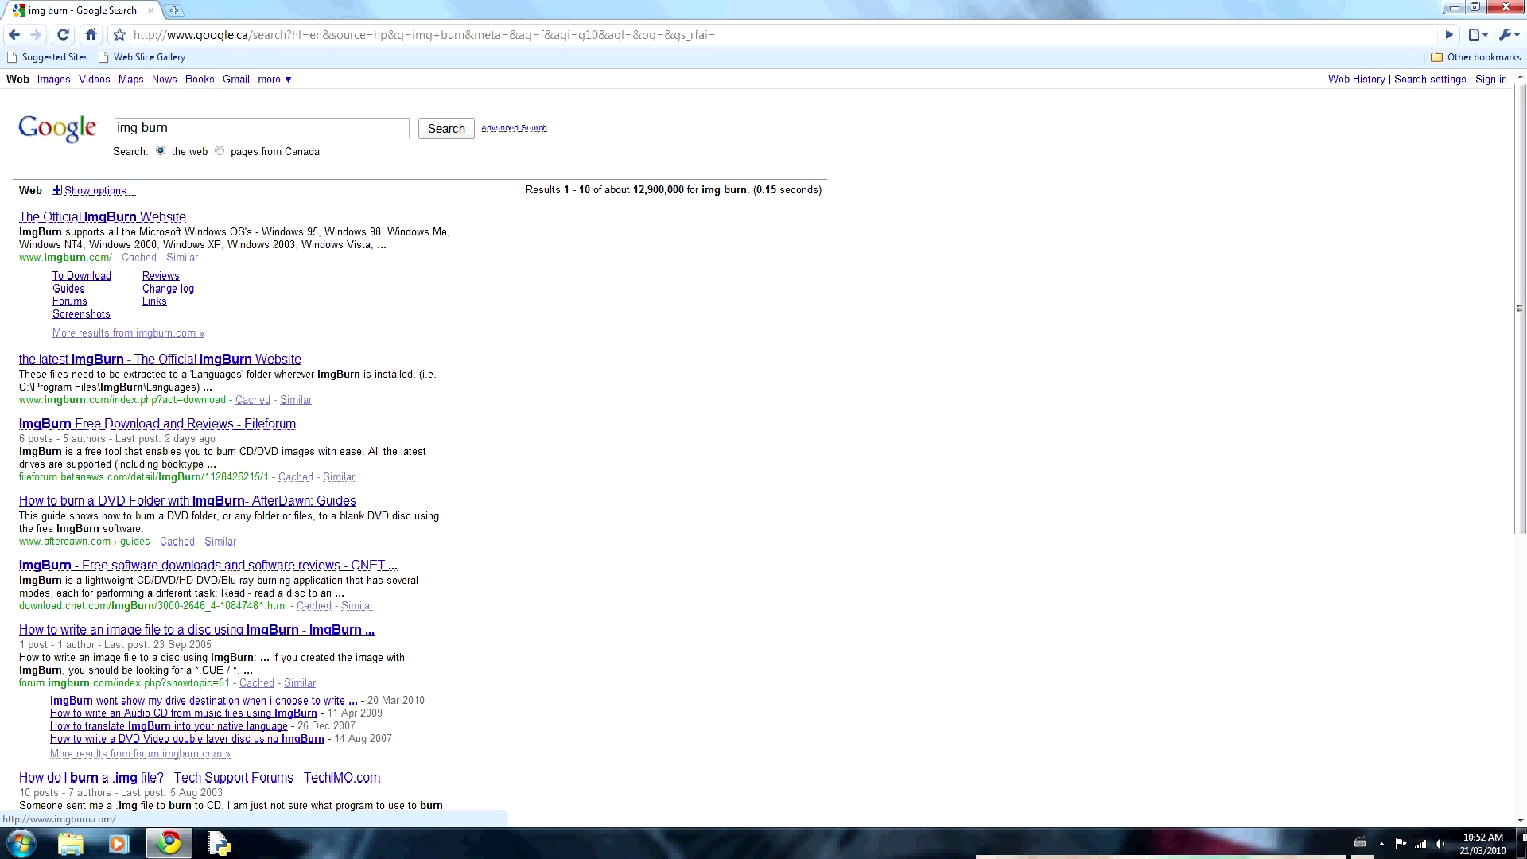
left_click(102, 217)
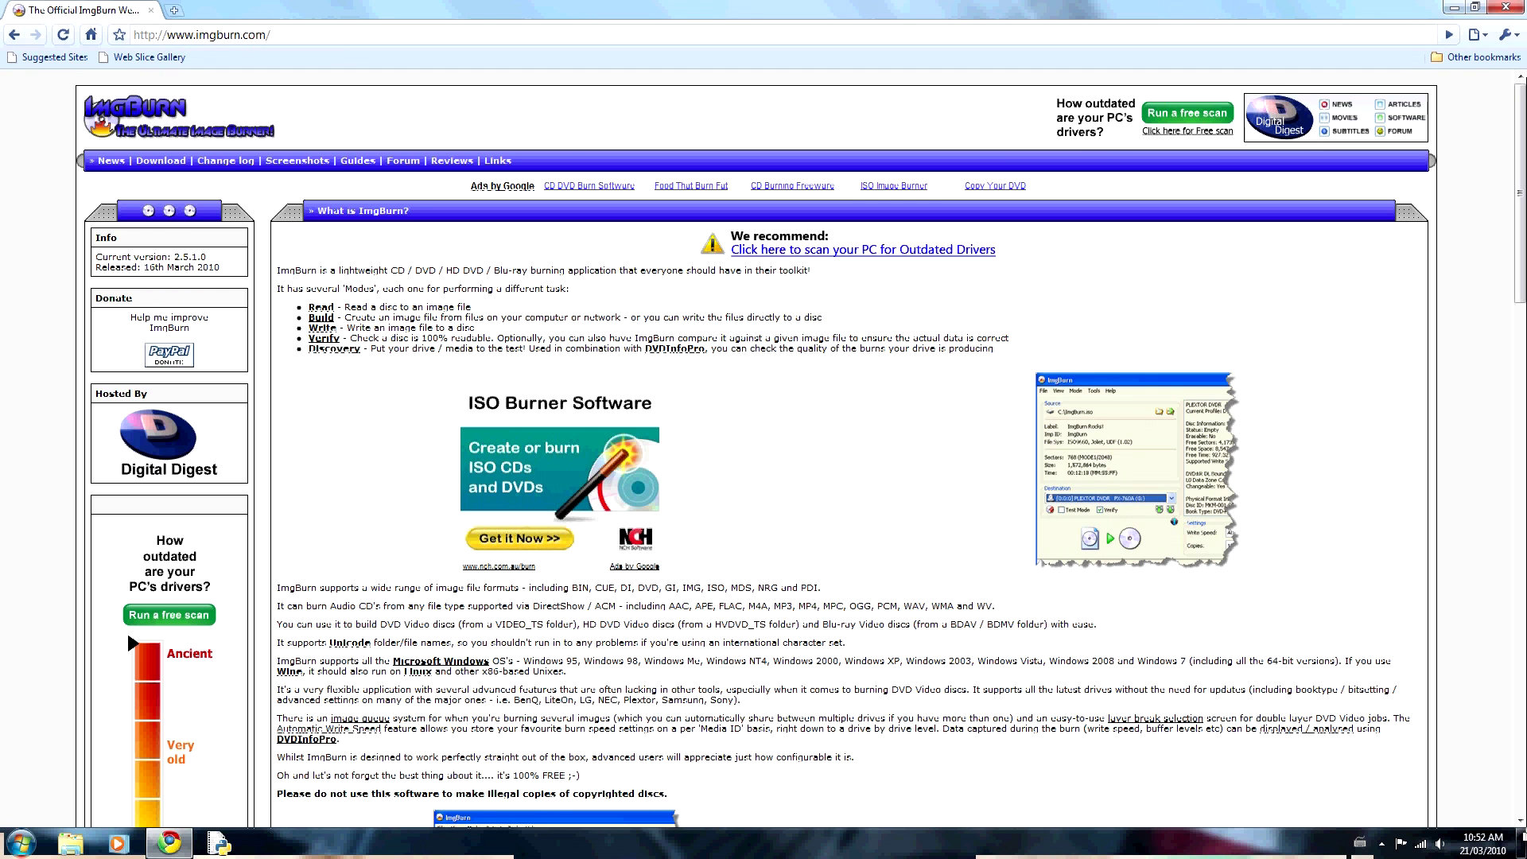
Follow the download link in the ImgBurn v2.5.1.0 news entry and look over the download mirrors
scroll(764, 446, "down", 2)
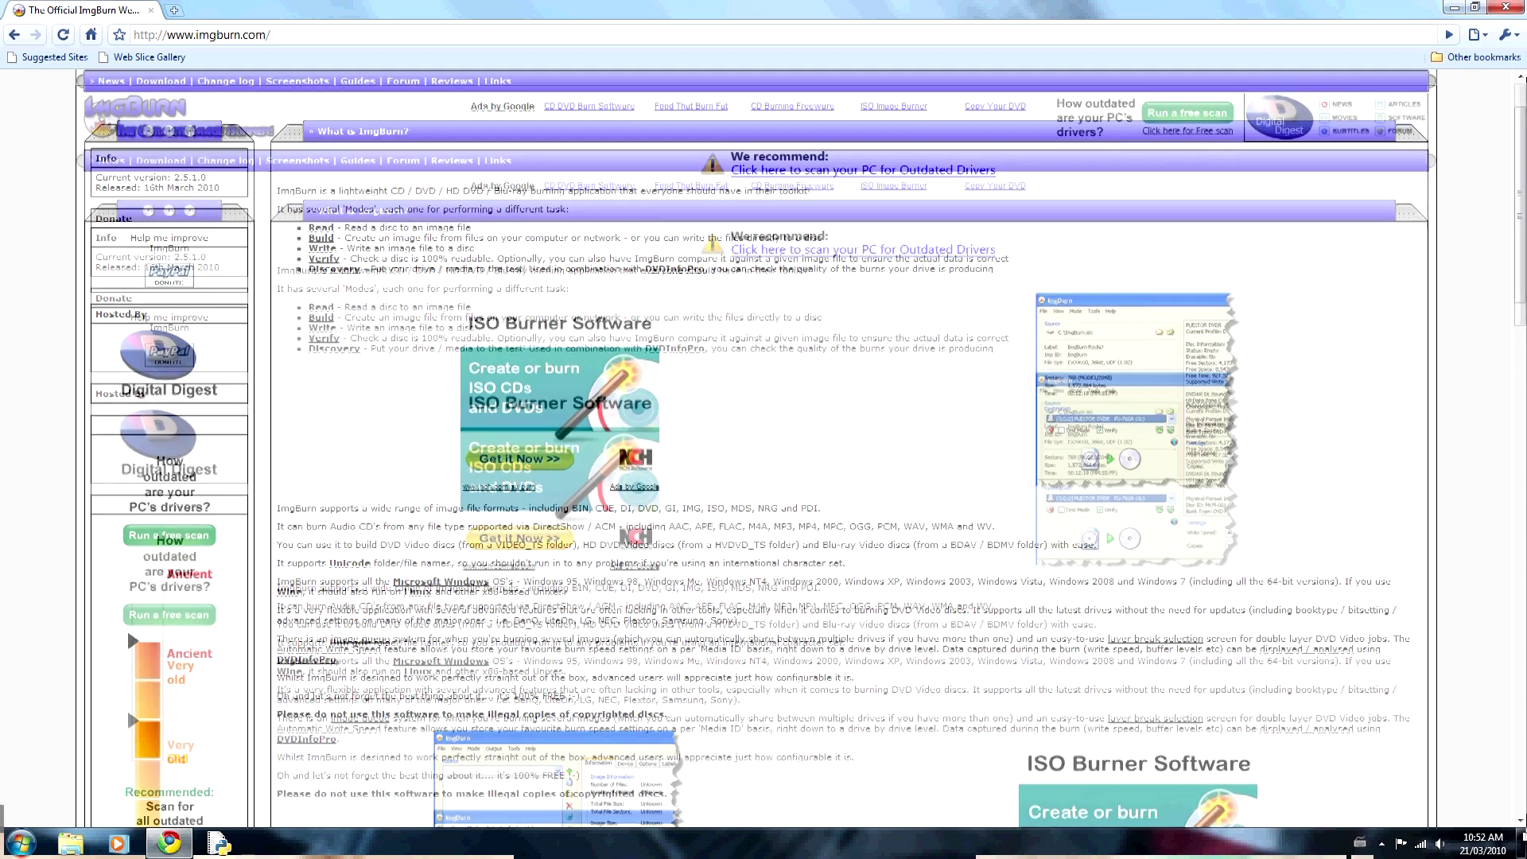
scroll(764, 446, "down", 5)
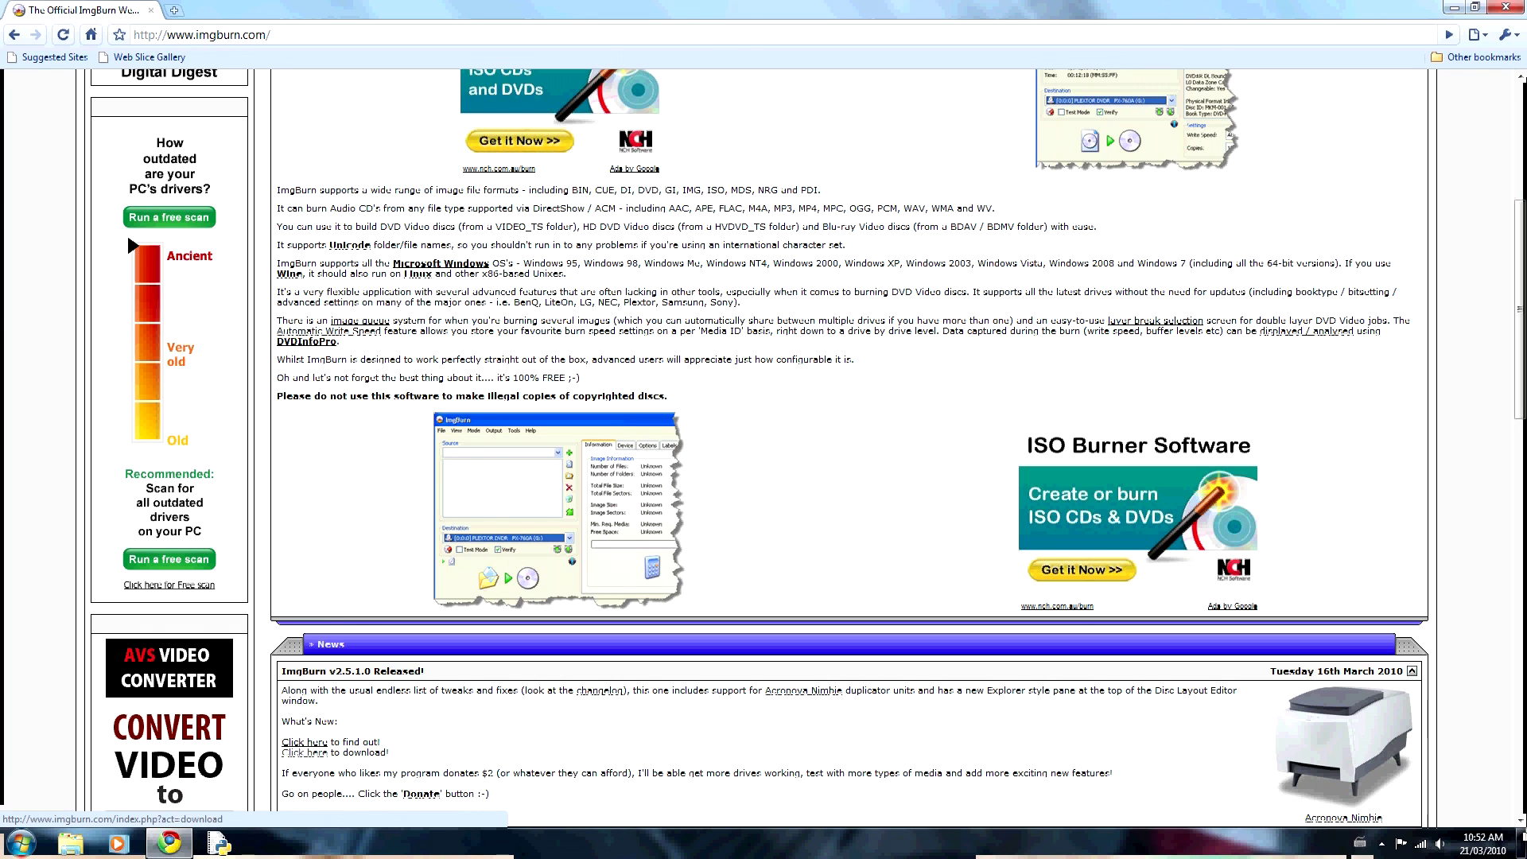
left_click(294, 753)
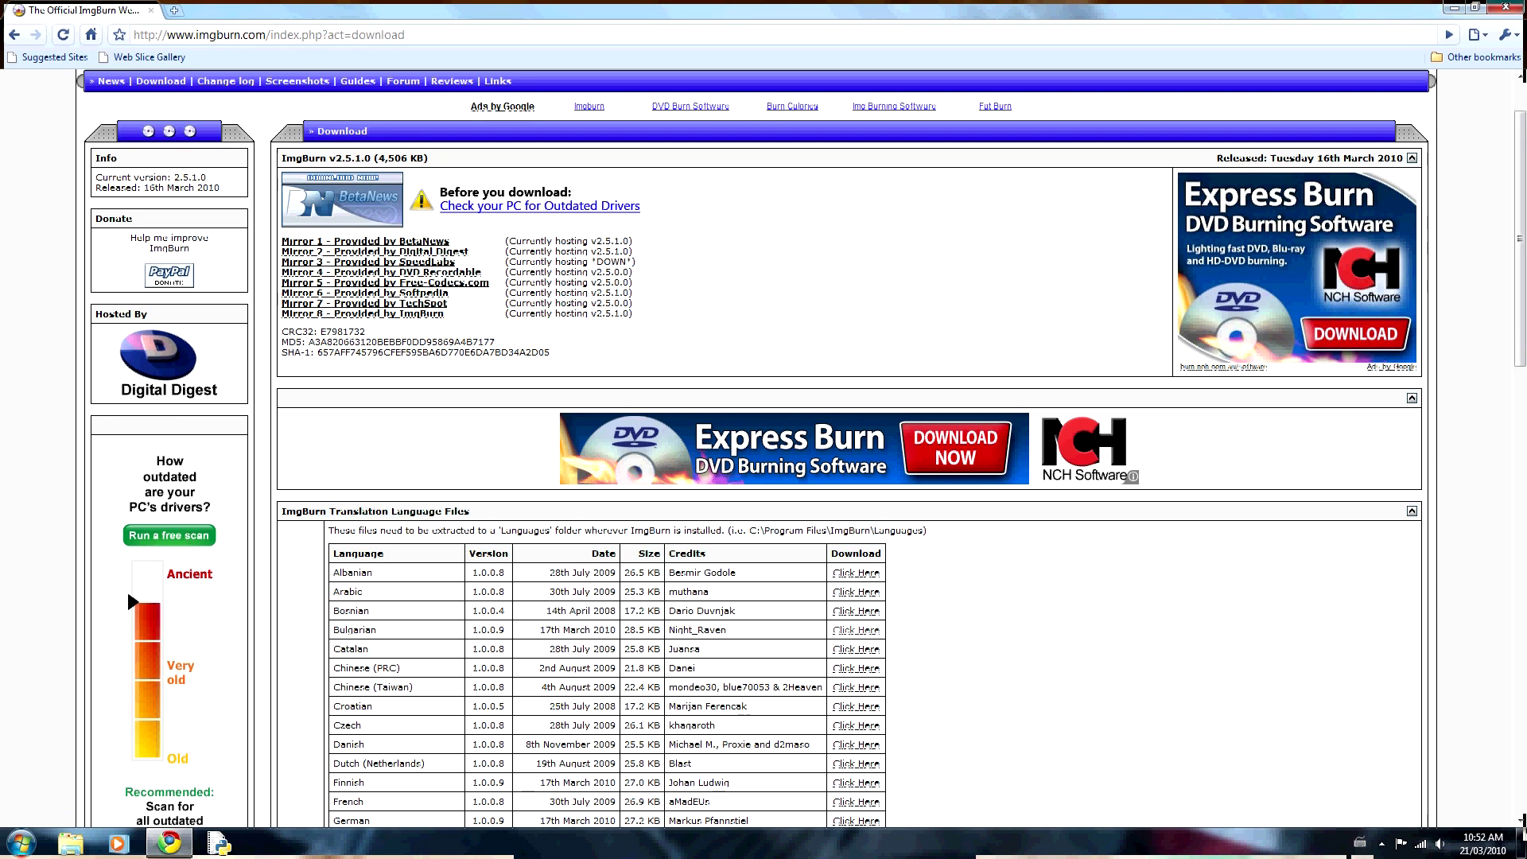
scroll(764, 445, "down", 3)
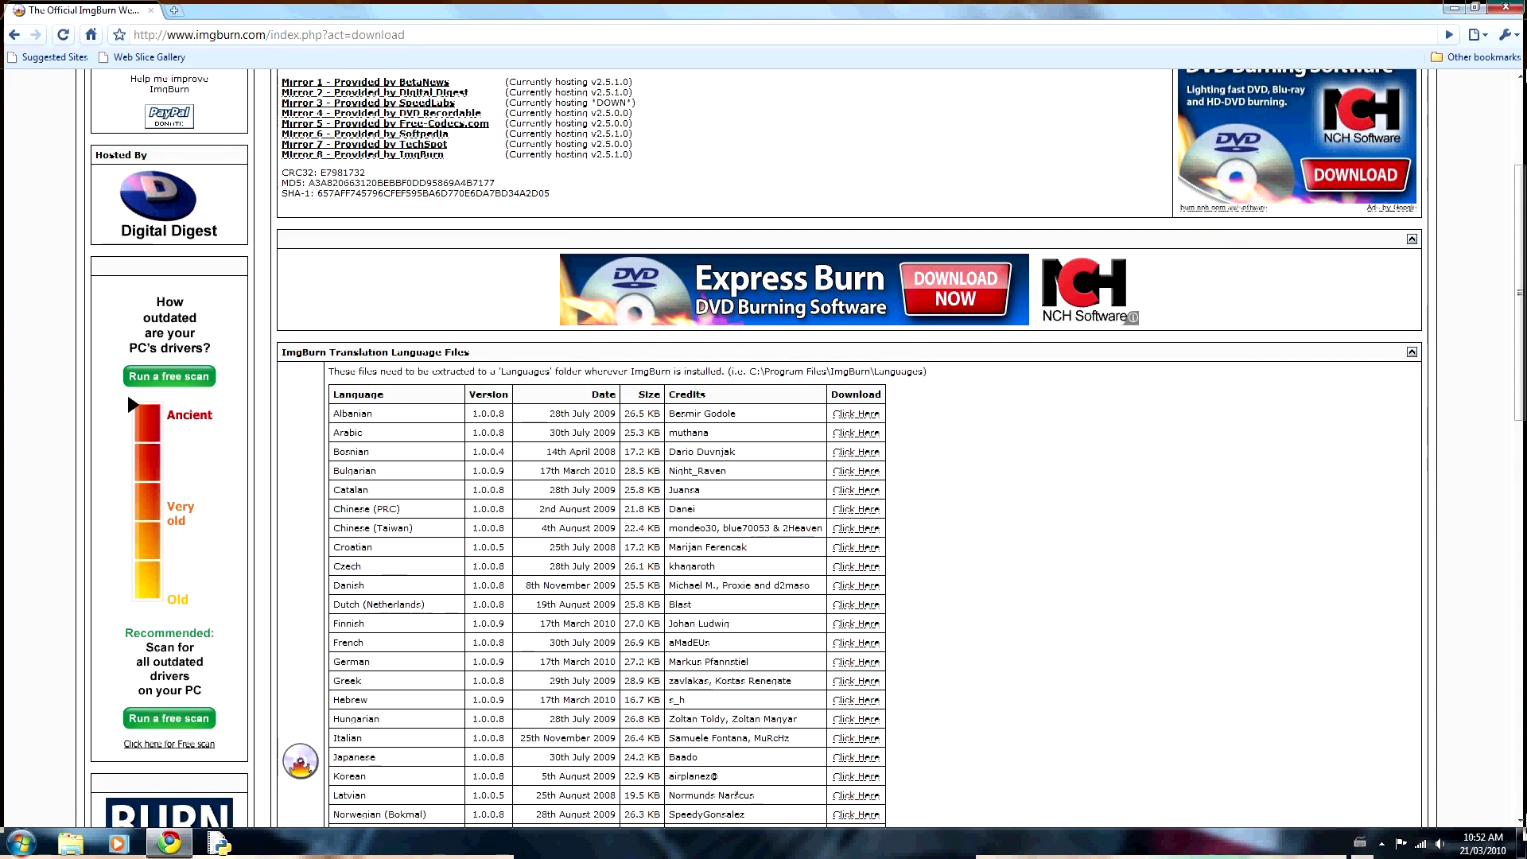
scroll(763, 445, "up", 3)
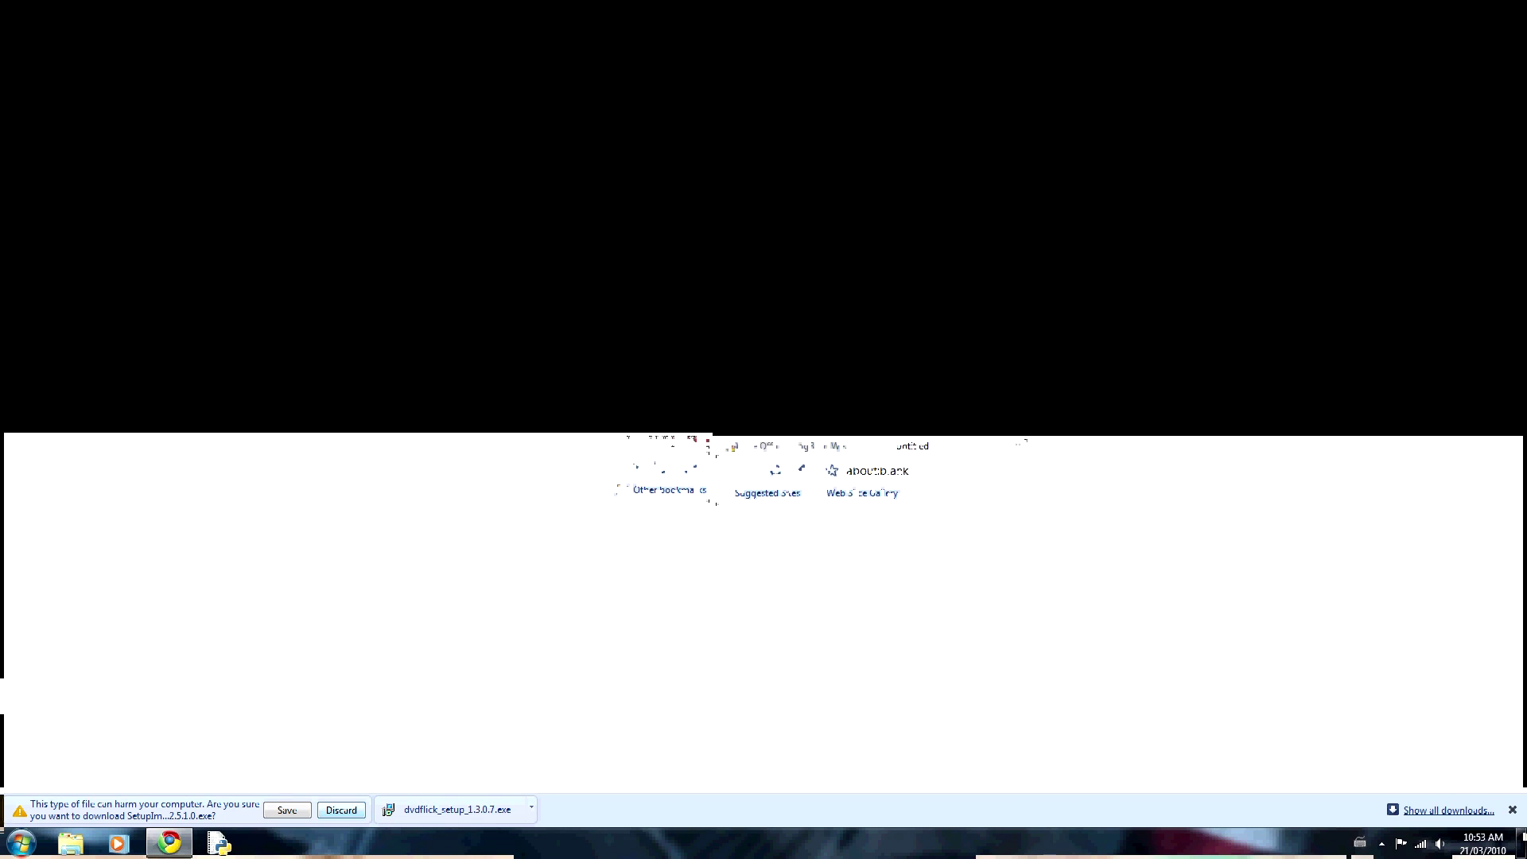
Discard the pending ImgBurn installer download and close the browser
left_click(341, 809)
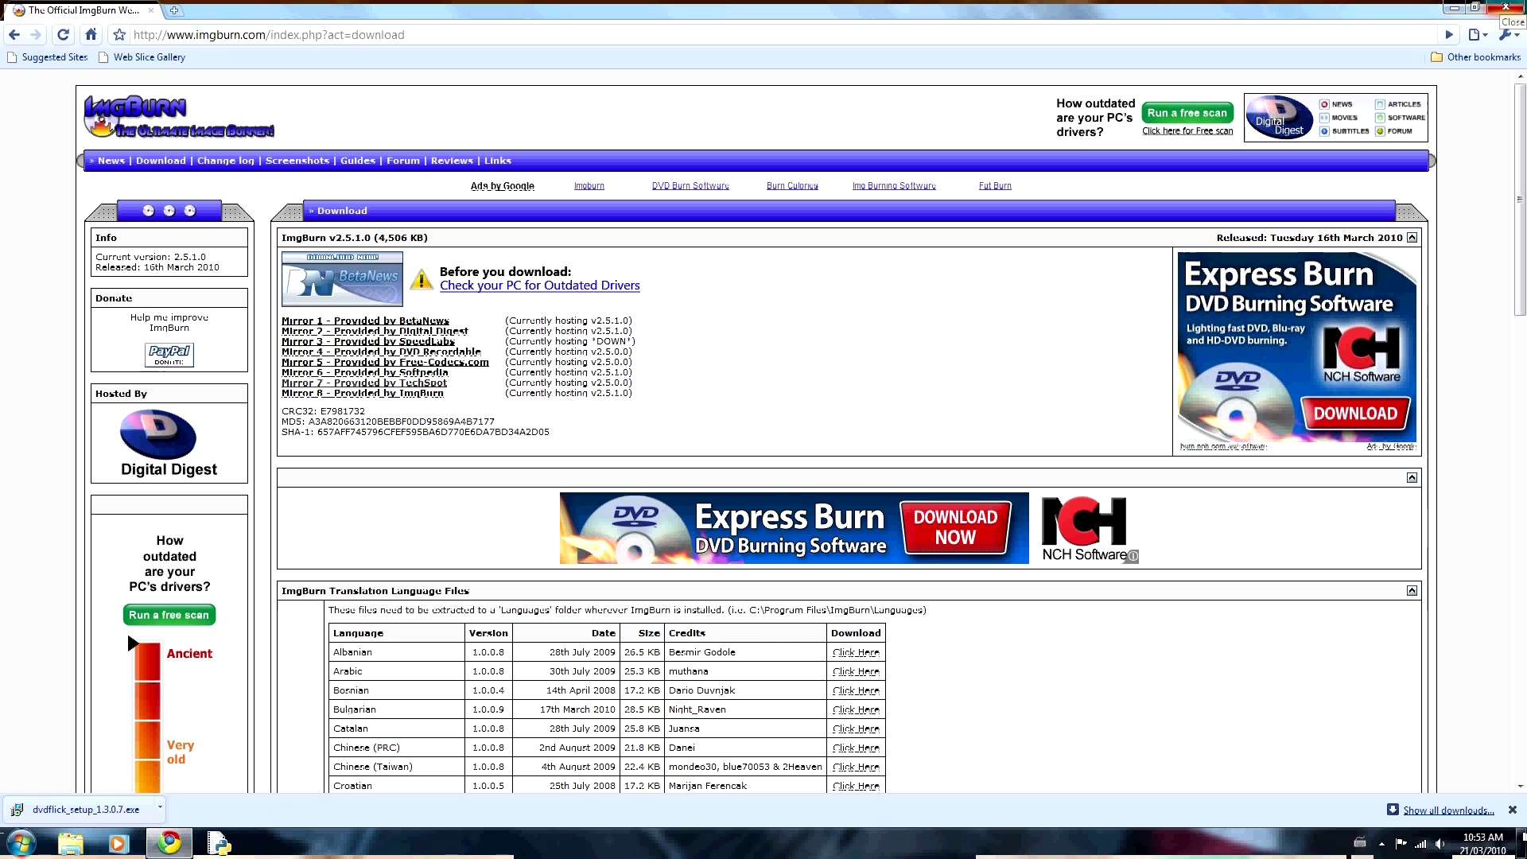
left_click(1505, 10)
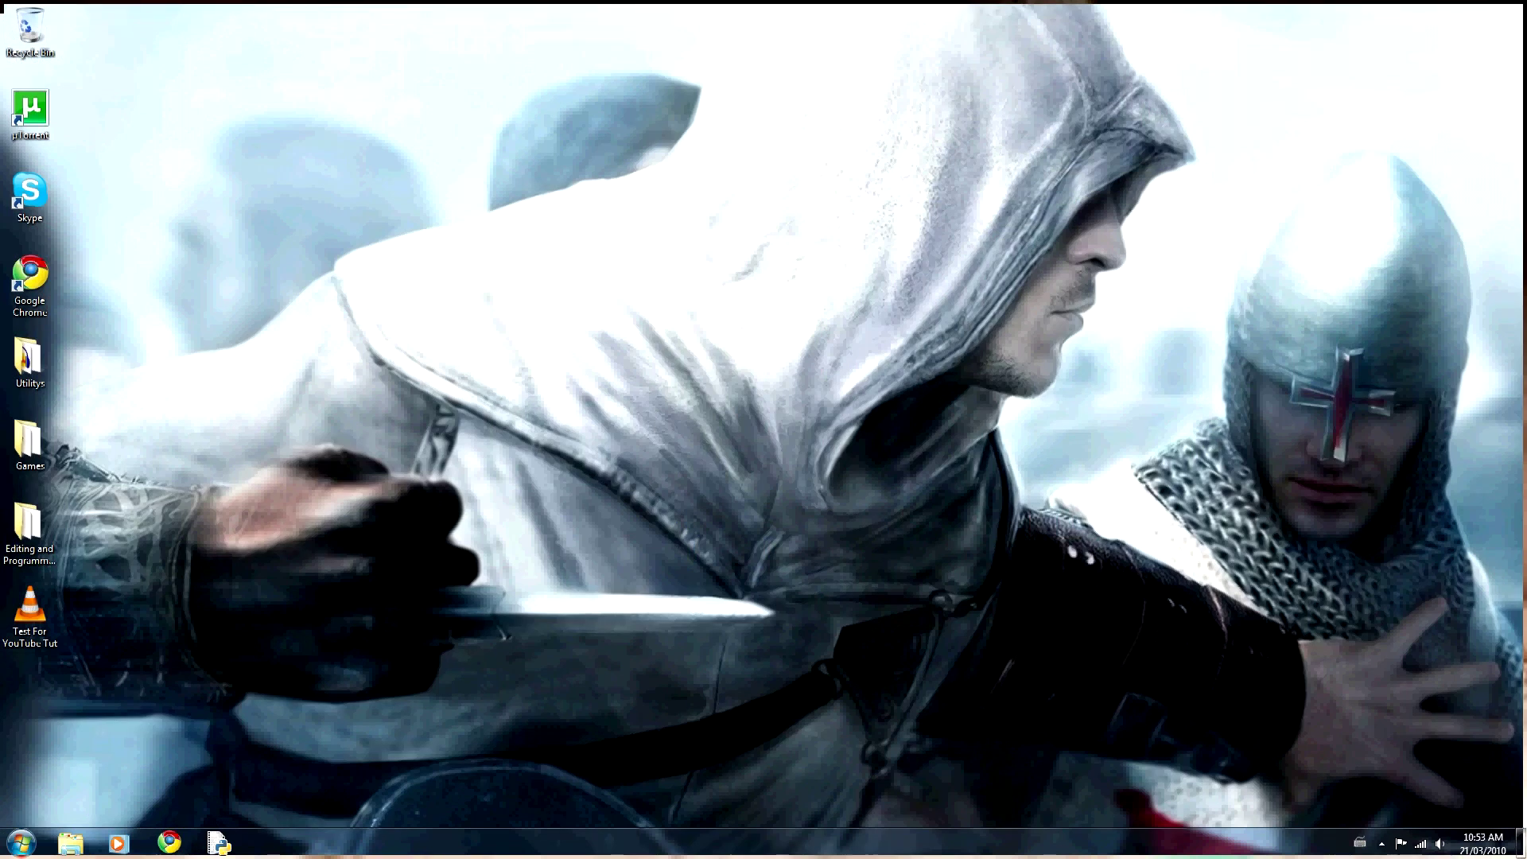
Find DVD Flick among the installed programs, launch it and keep its window maximized
key("super")
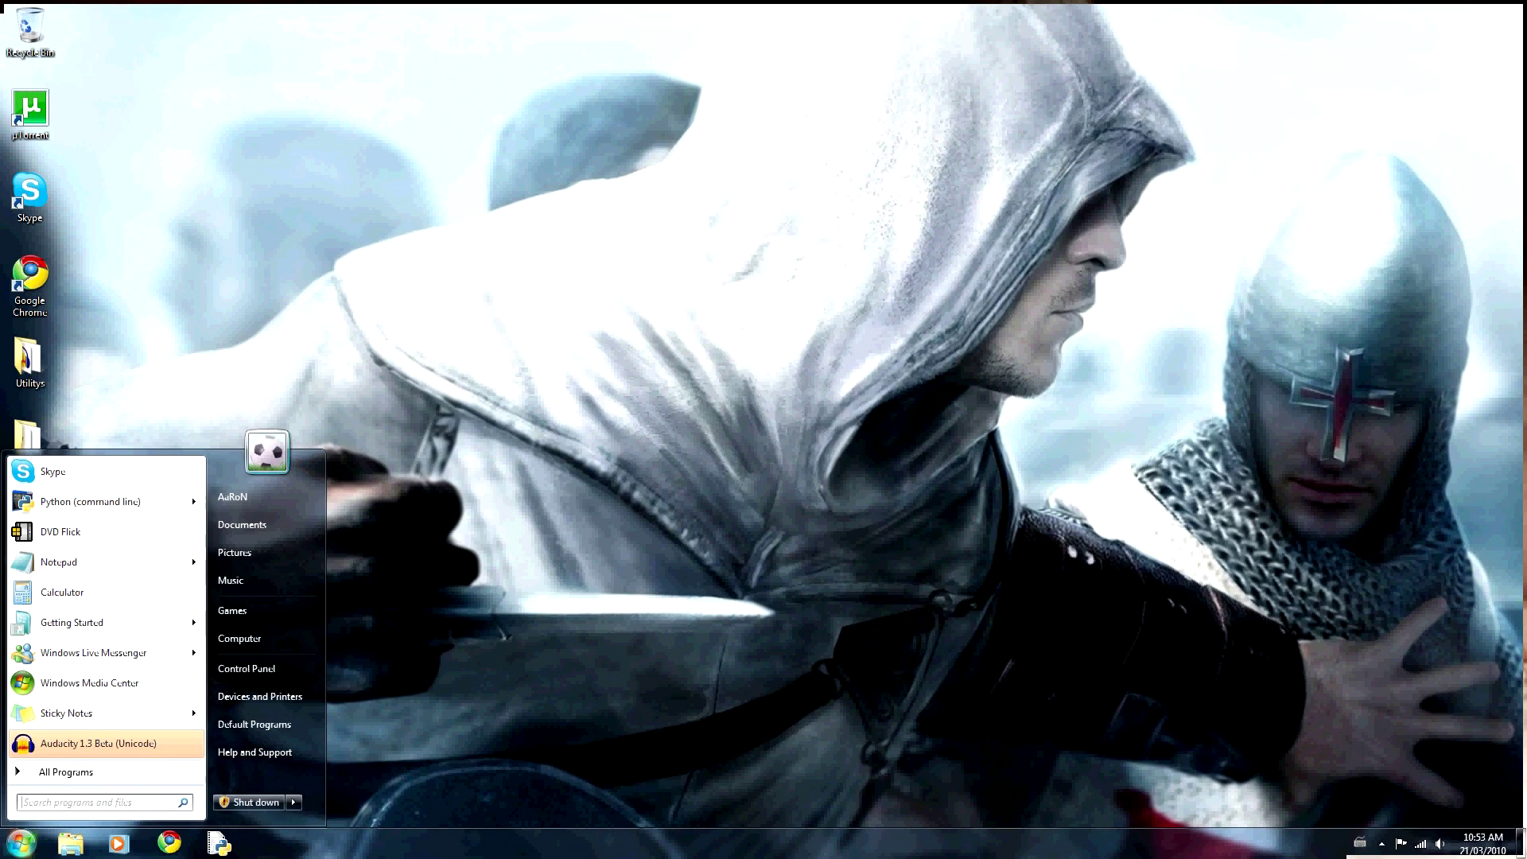
type("dvd flick")
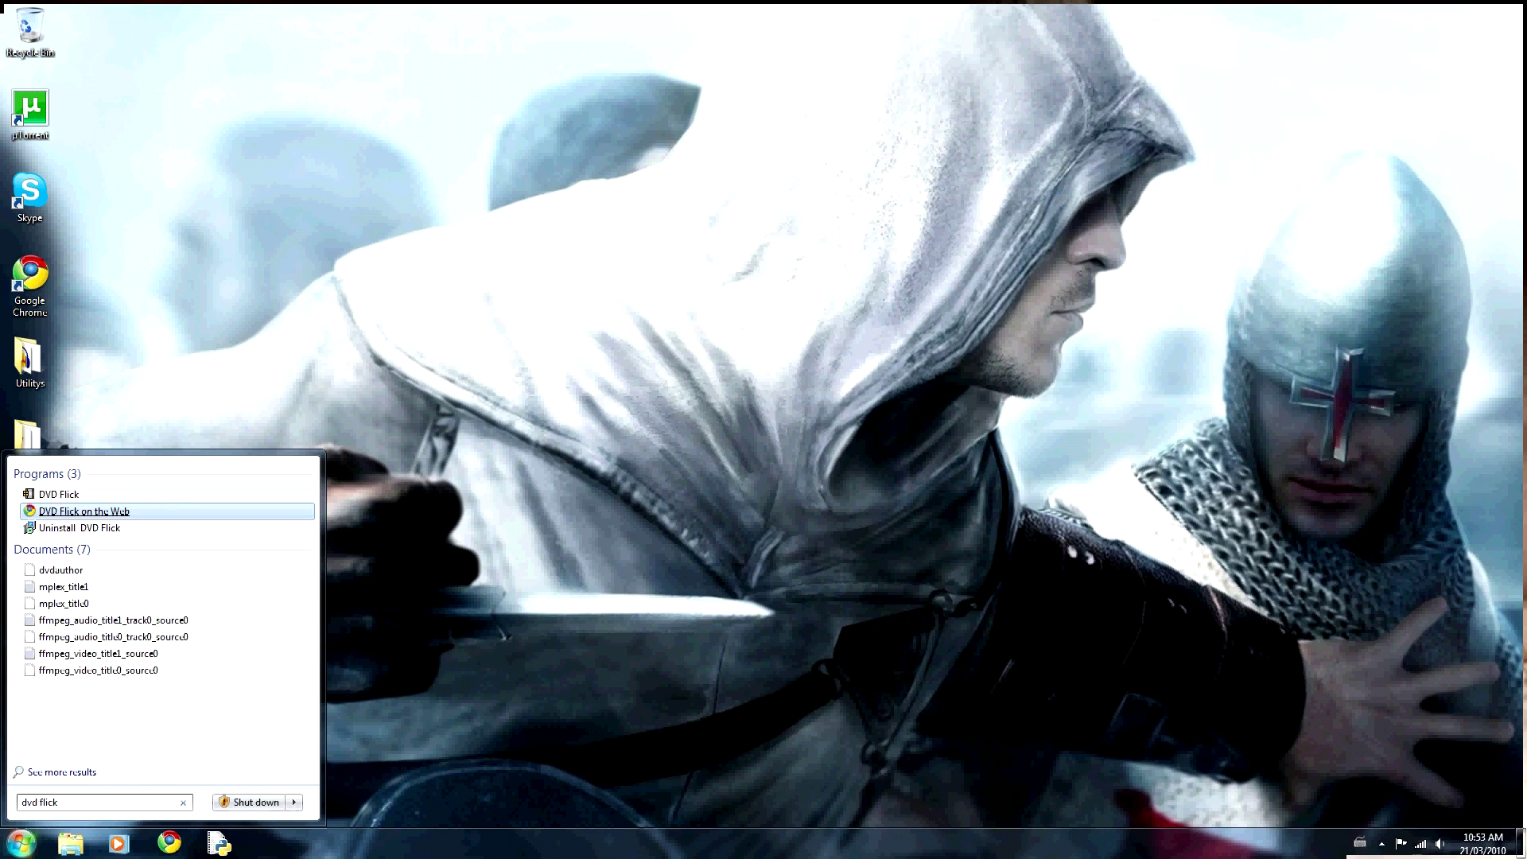
key("Up")
key("Return")
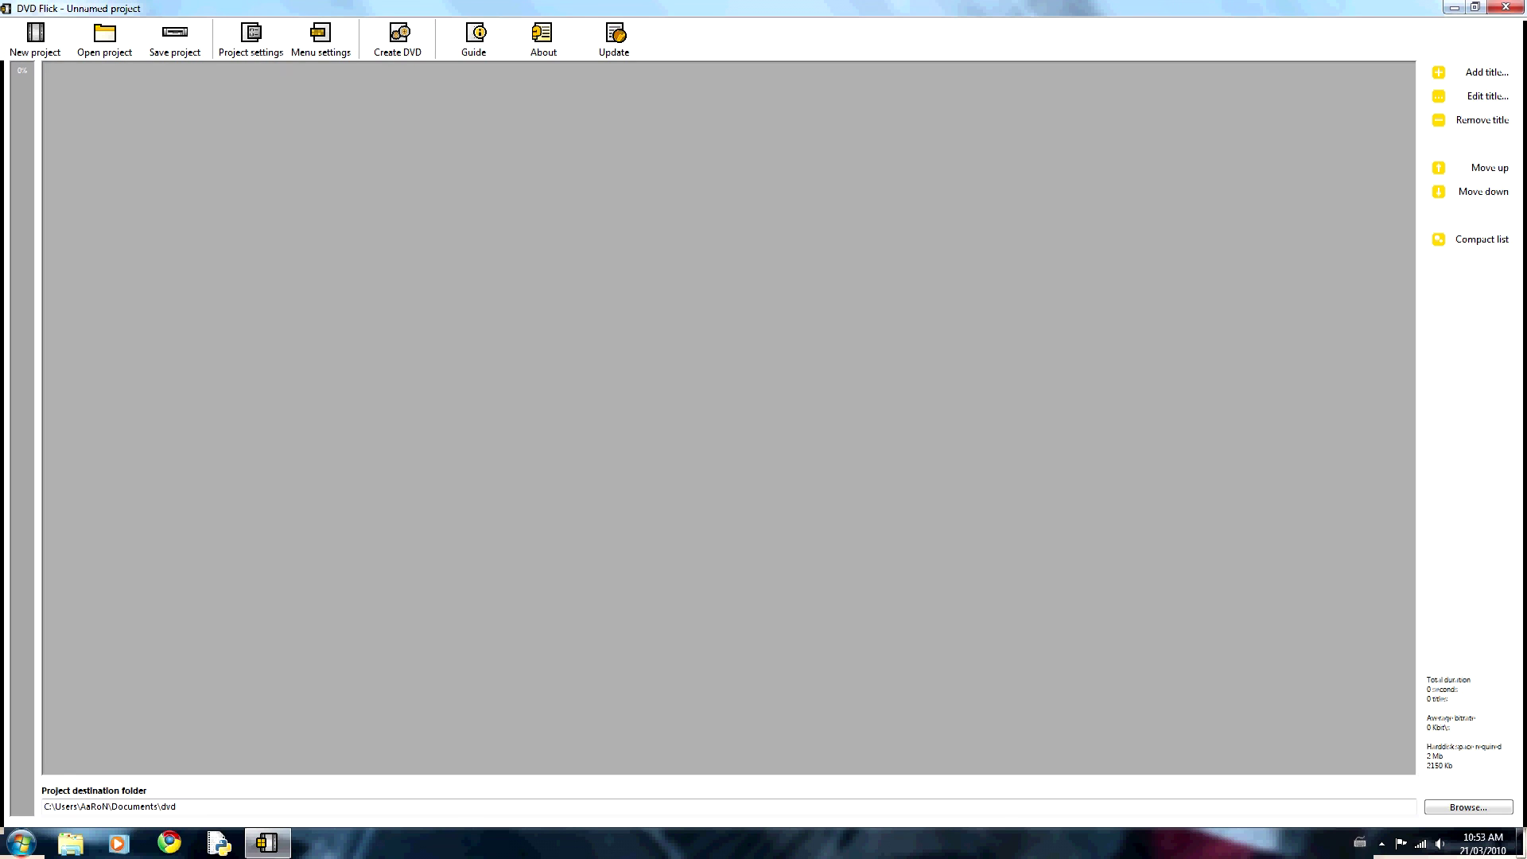
key("super+Down")
key("super+Up")
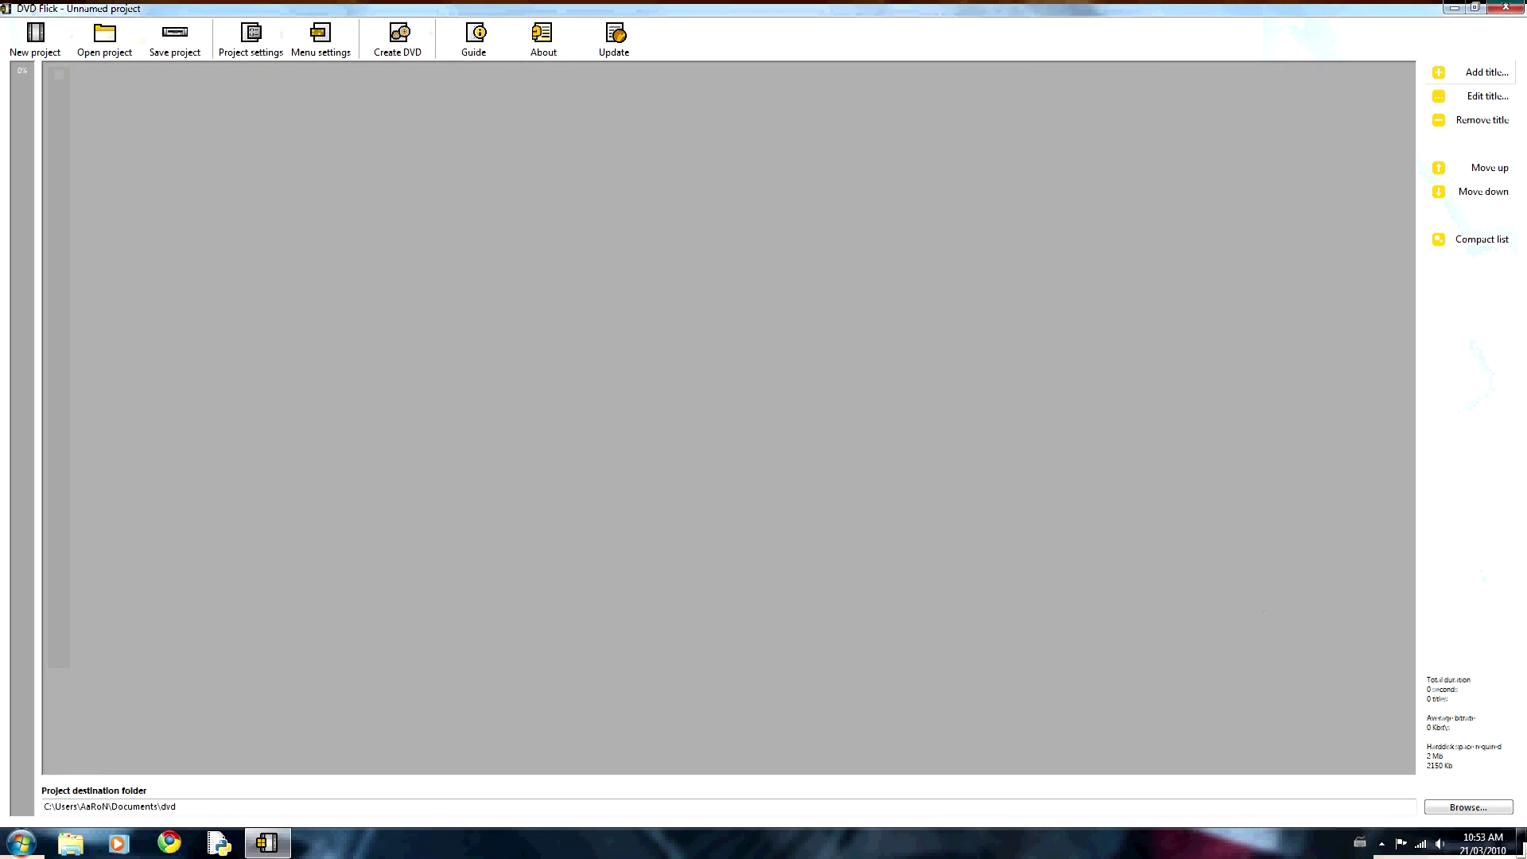
Add the video file "Test For YouTube Tut" from the Desktop as a title in the project
left_click(1470, 73)
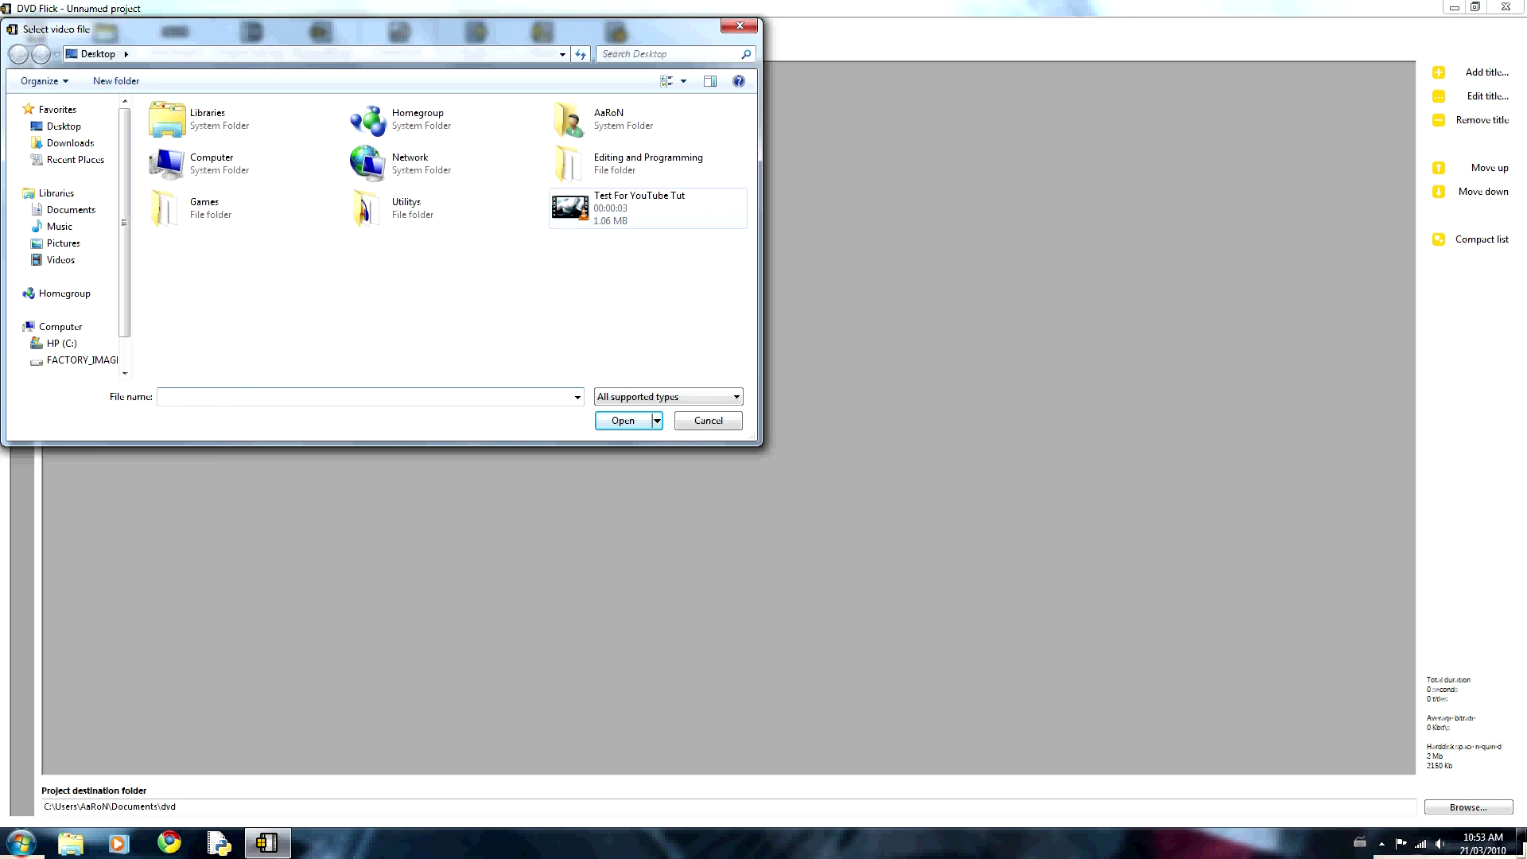
left_click(647, 207)
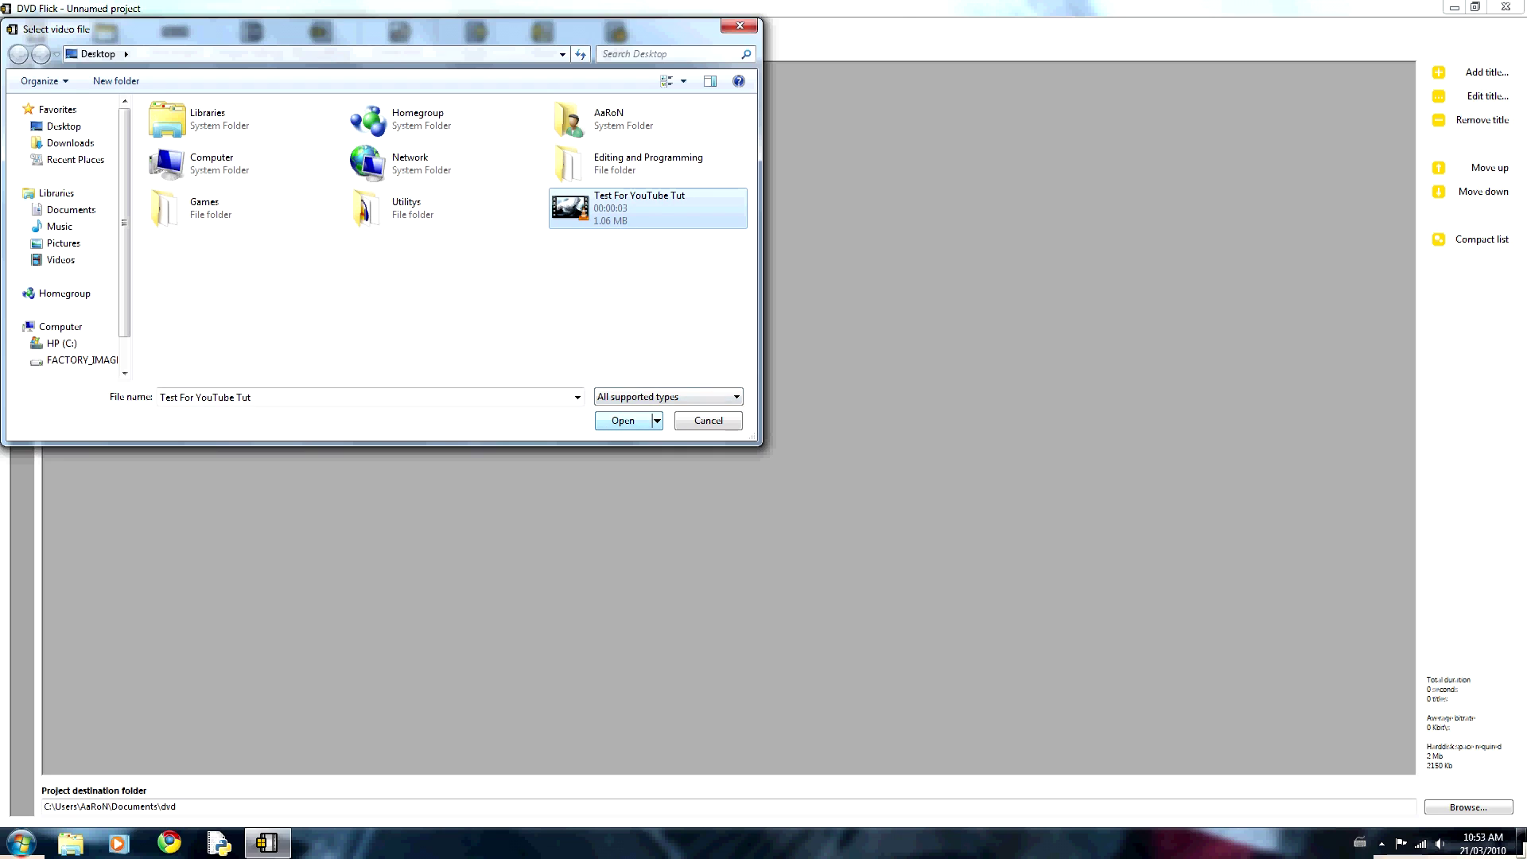
key("Return")
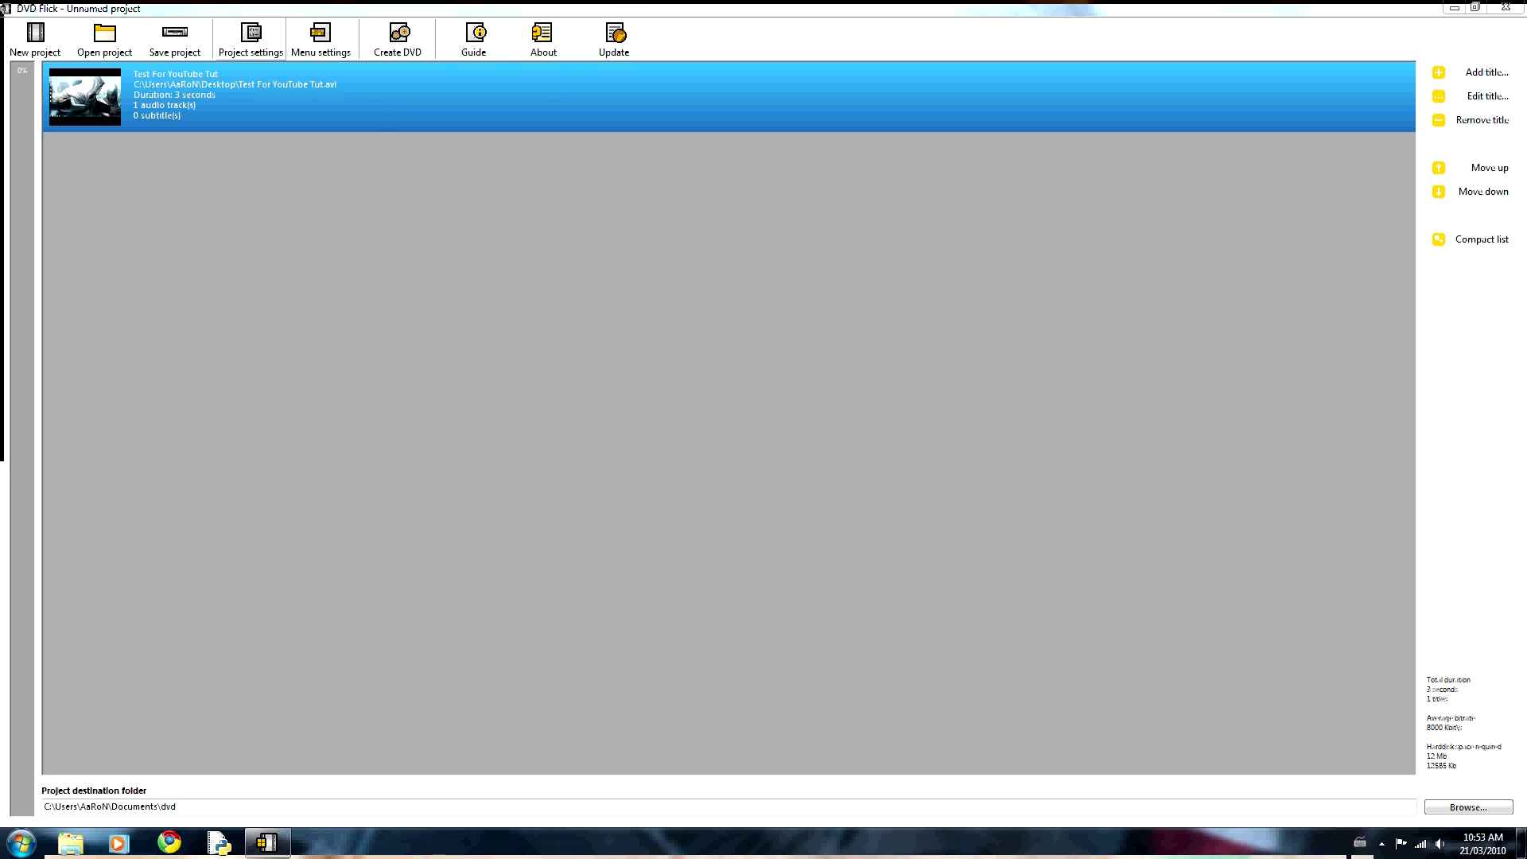
Open the project settings and choose DVD (4.3 GB) as the target size
left_click(251, 37)
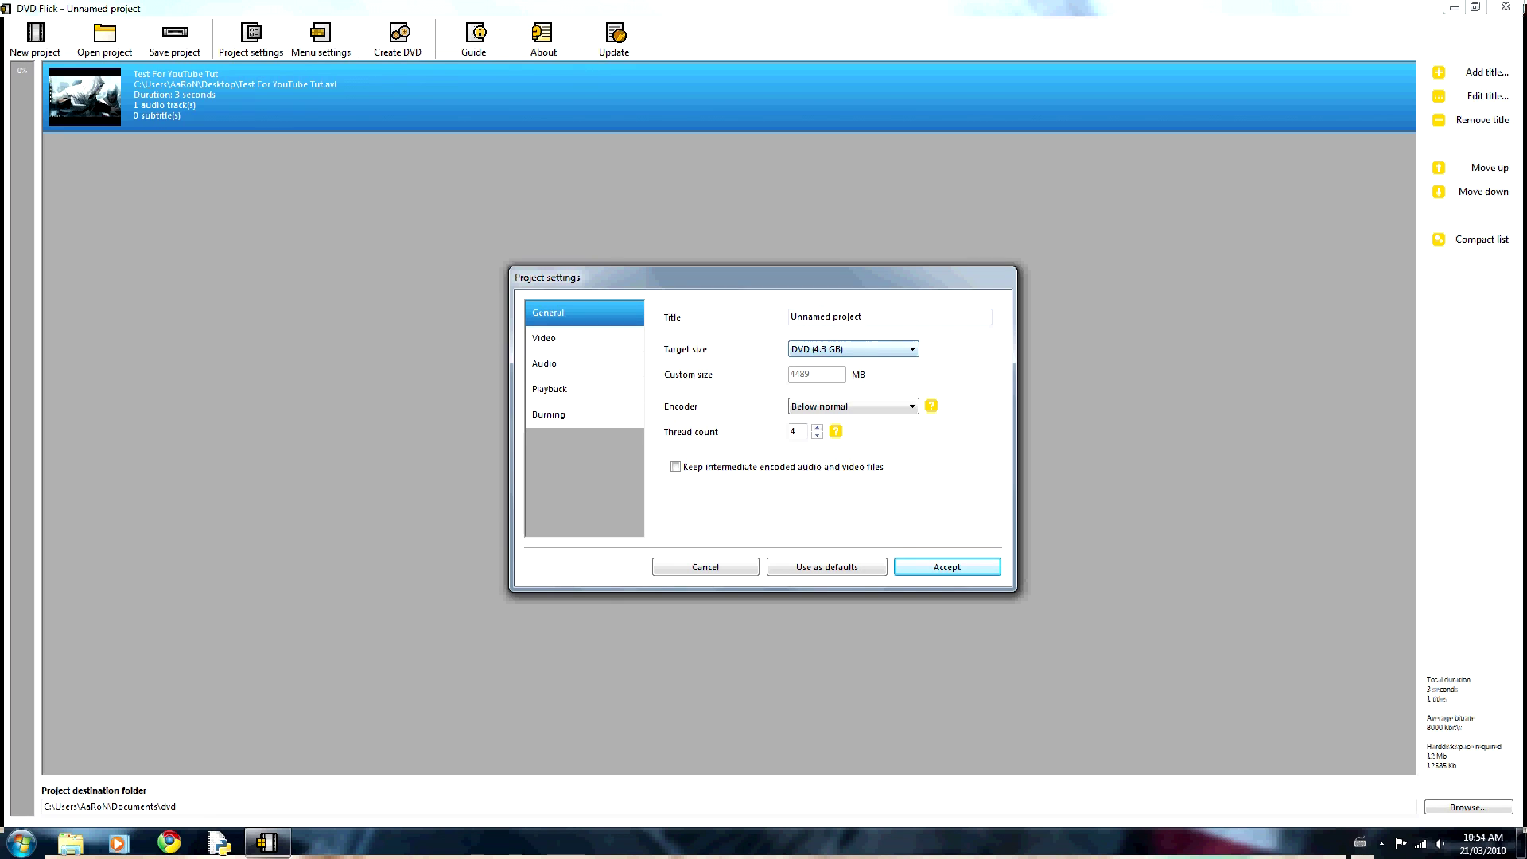
left_click(852, 348)
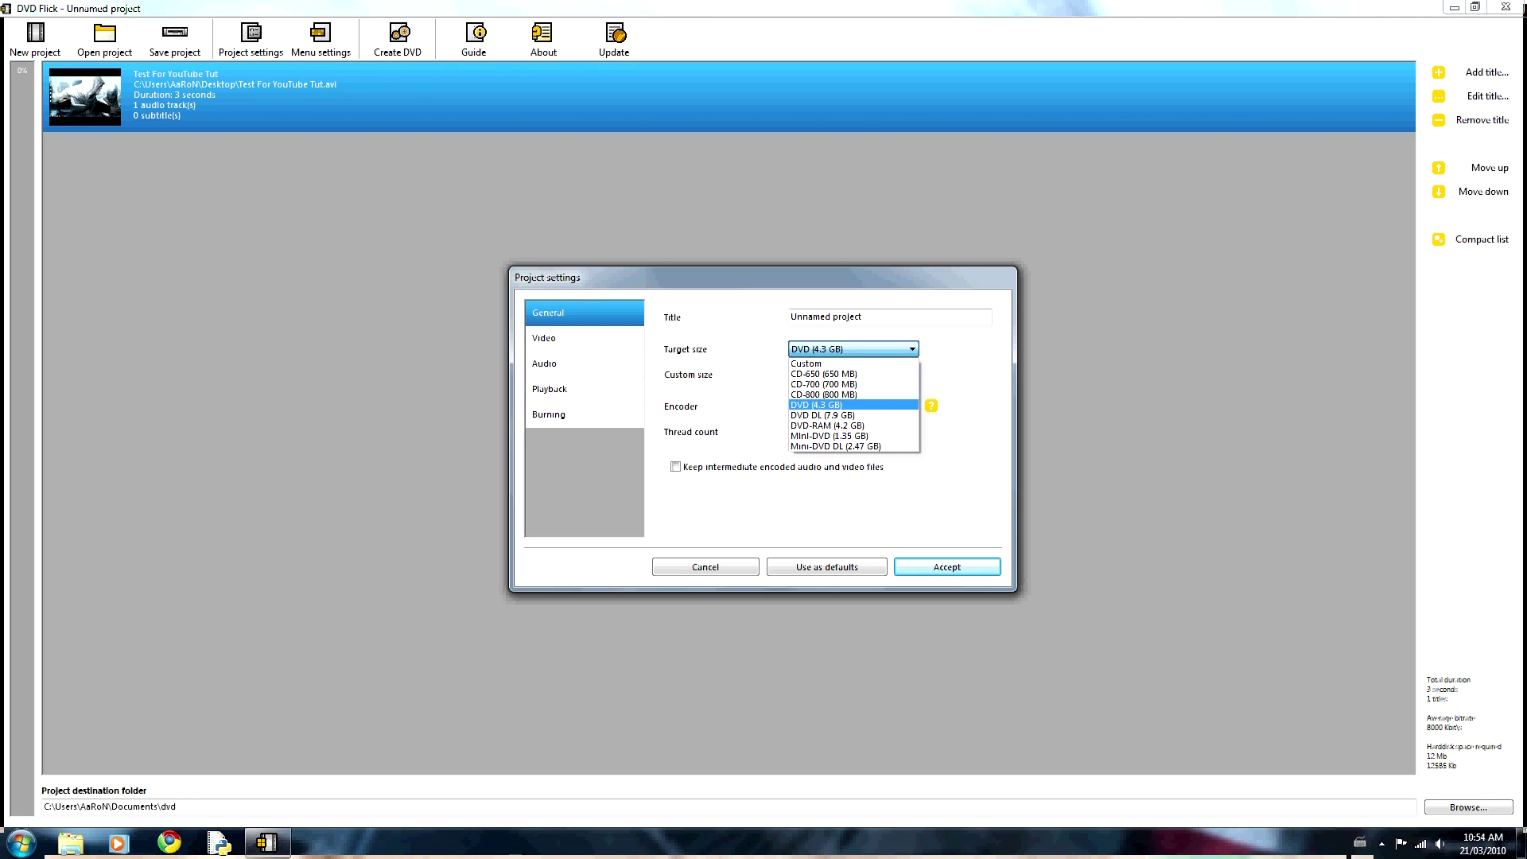
left_click(852, 404)
left_click(853, 348)
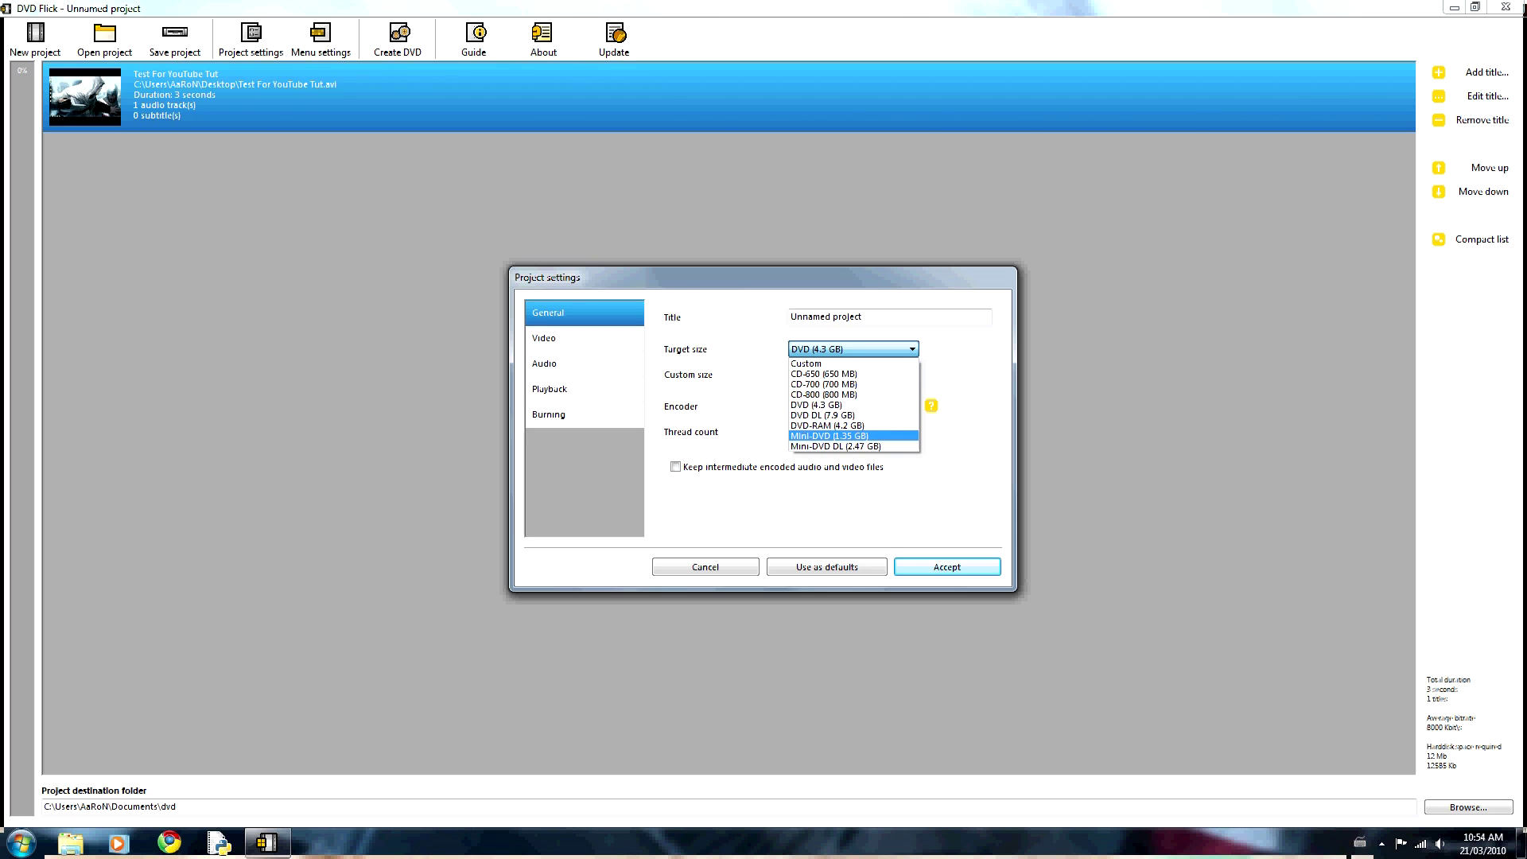
key("Escape")
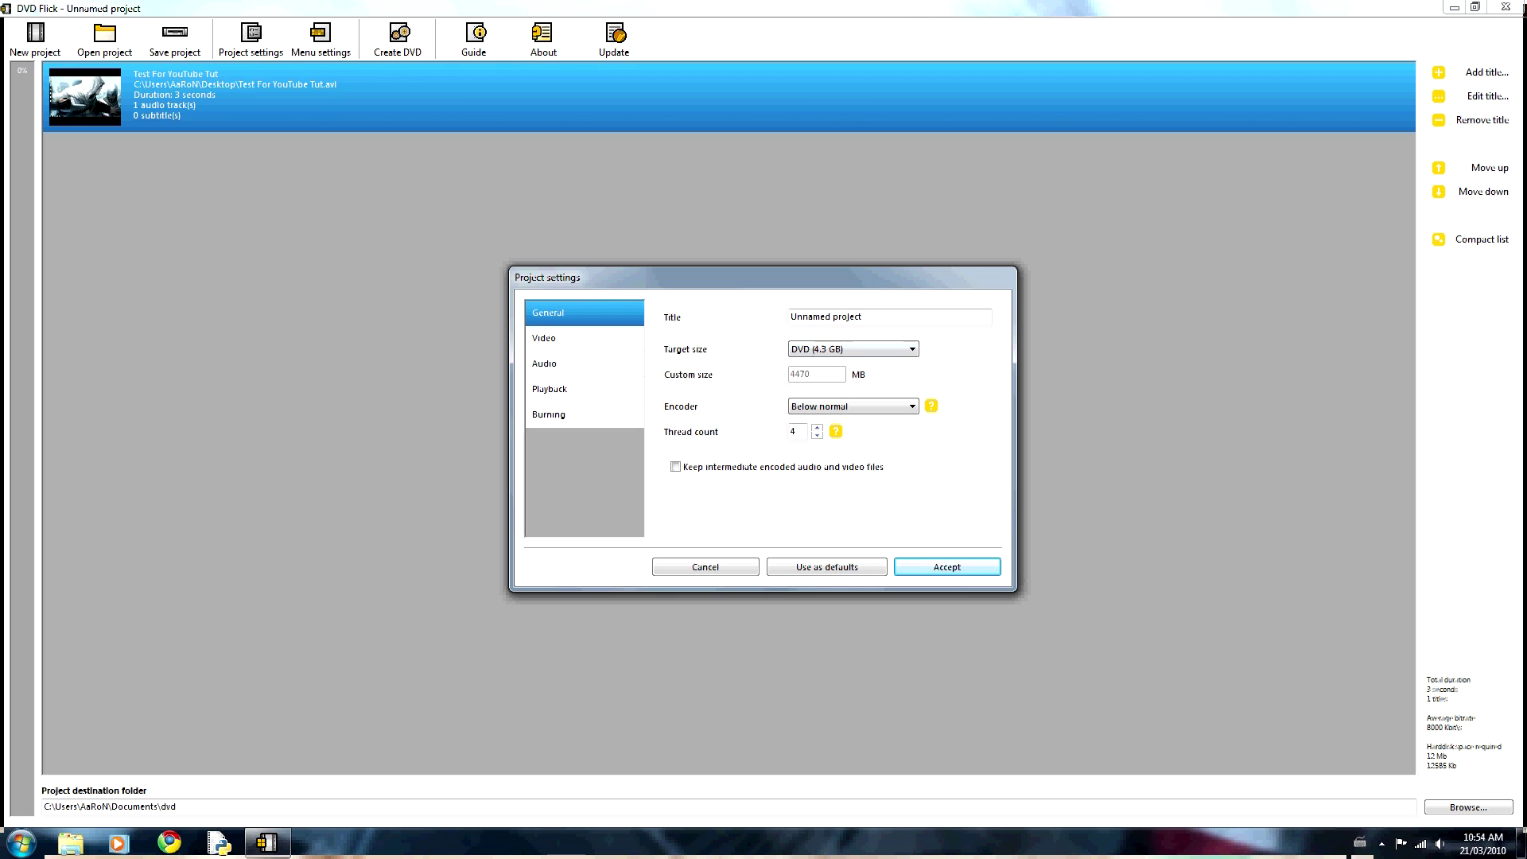
Set the Encoder option in the general project settings to High
left_click(852, 406)
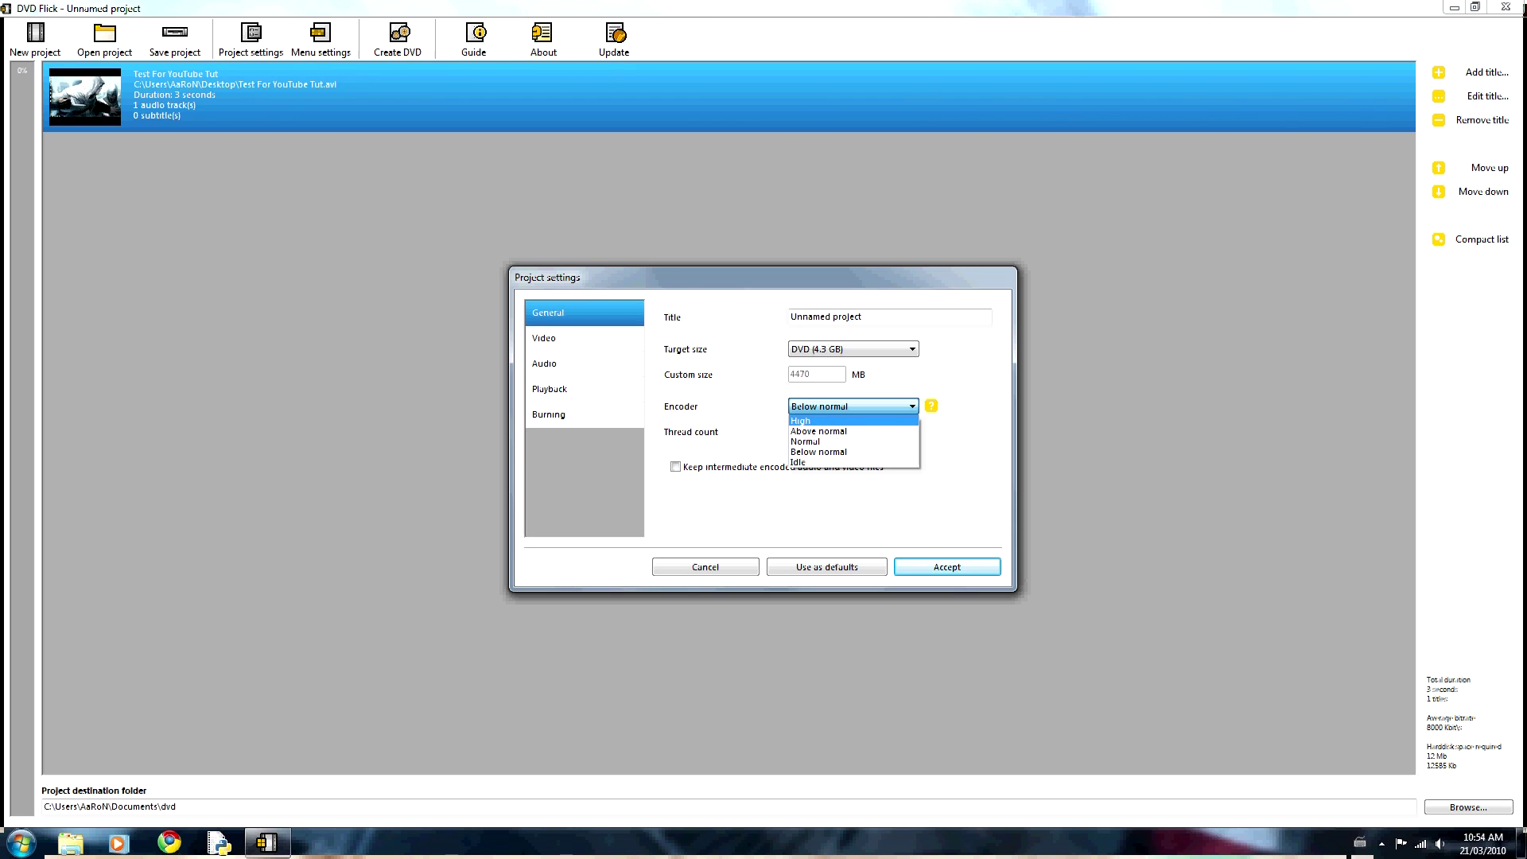
left_click(852, 420)
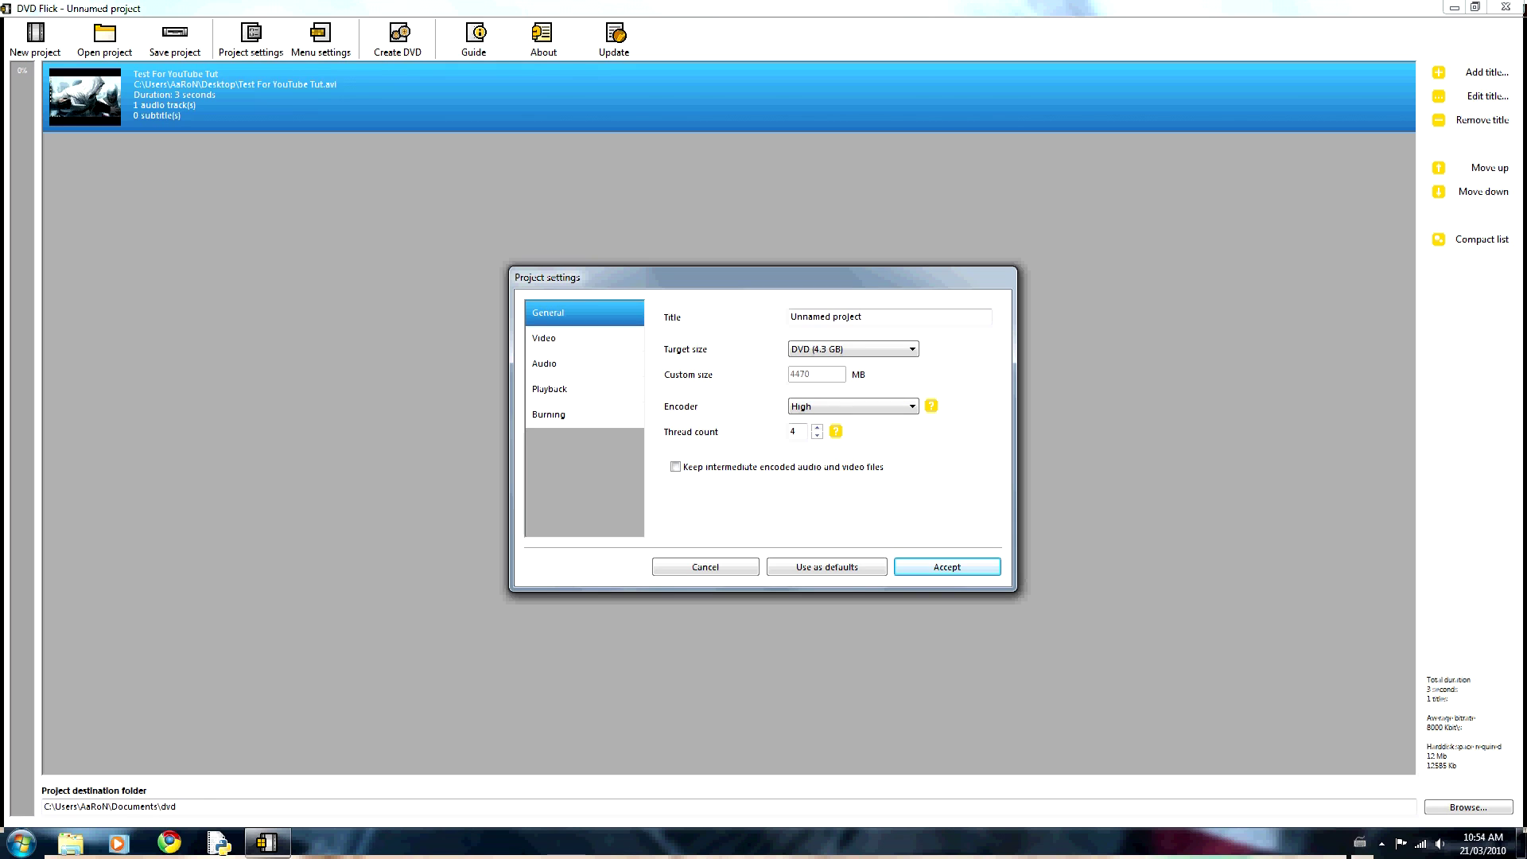
left_click(852, 406)
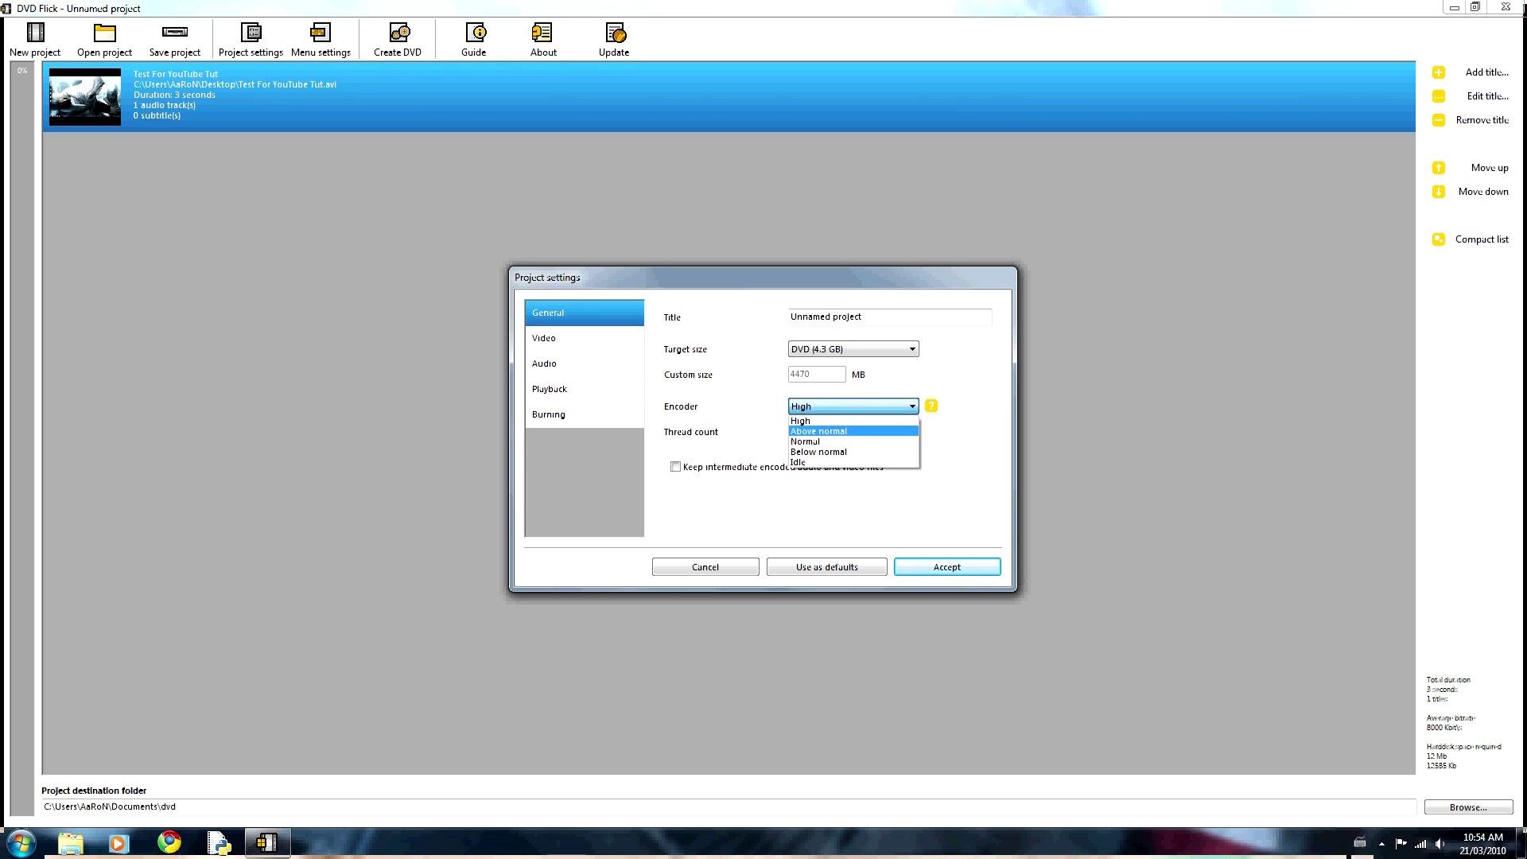
key("Up")
key("Return")
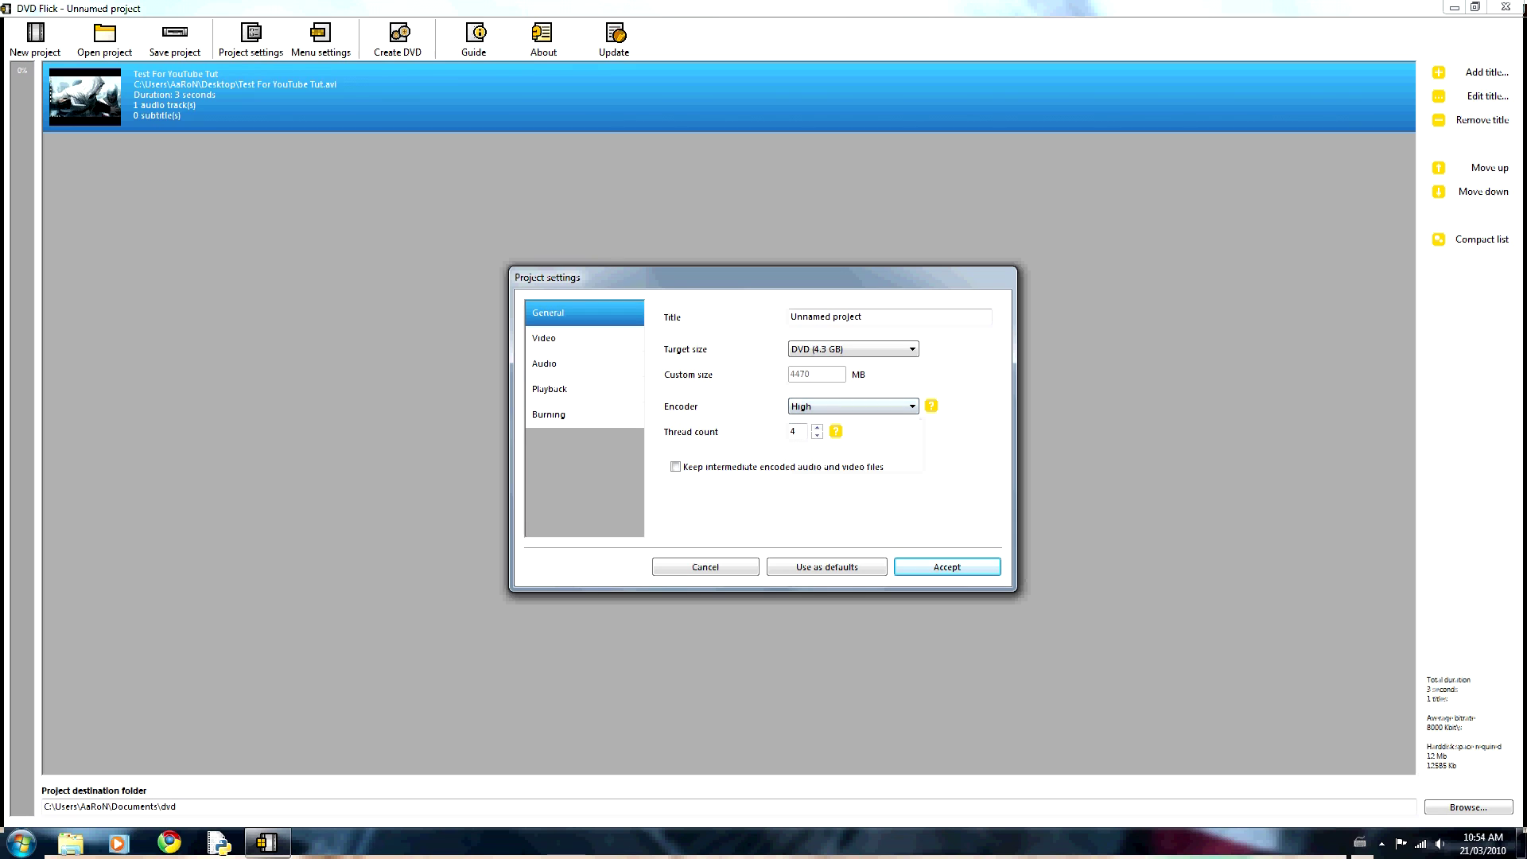
In the video project settings, keep NTSC as the target format and set Encoding to Best
left_click(584, 338)
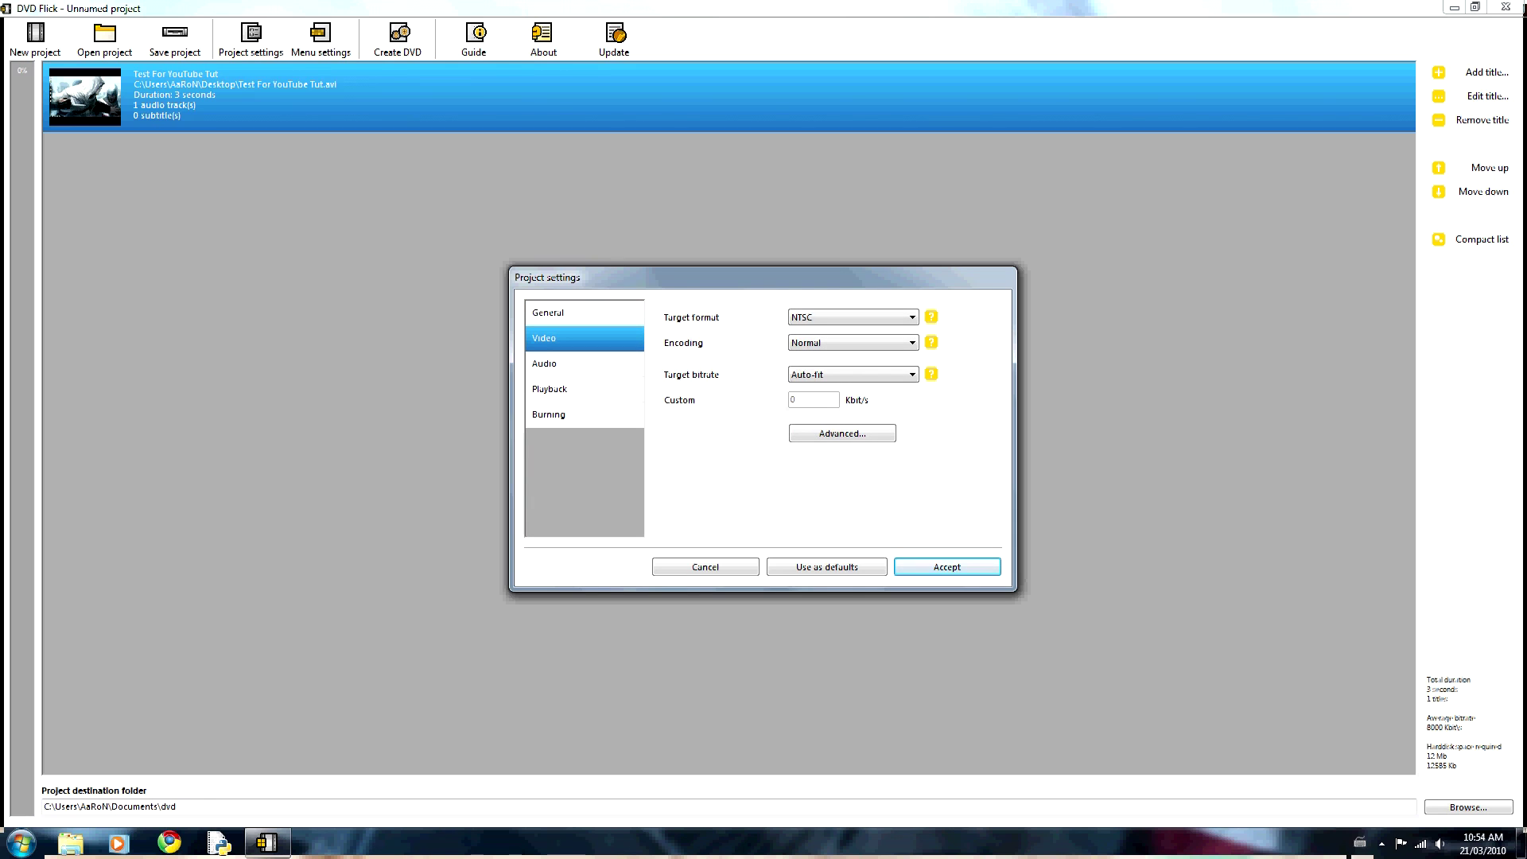
left_click(852, 317)
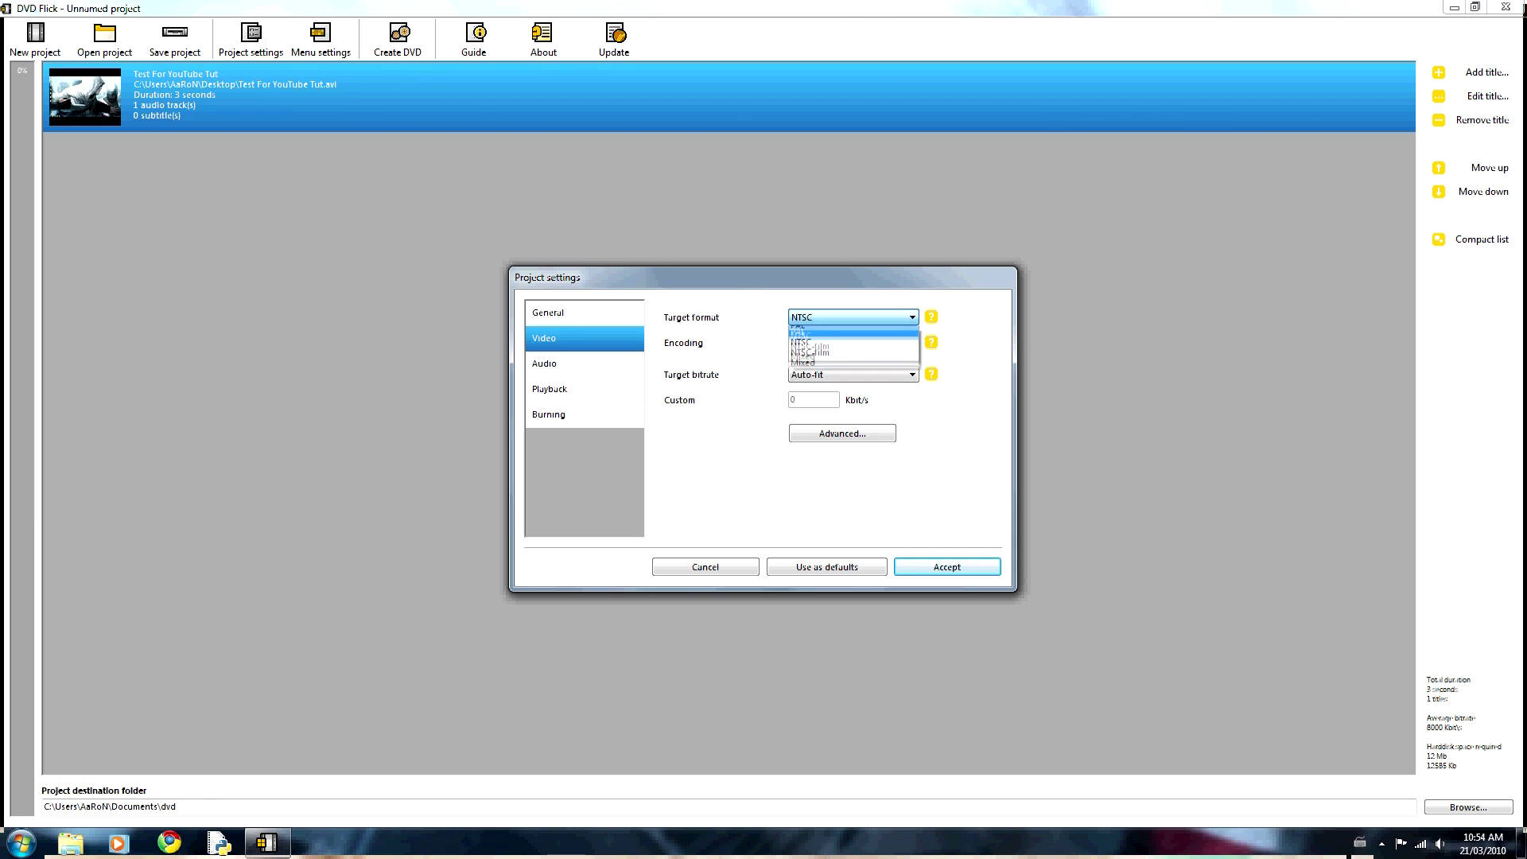
key("Up")
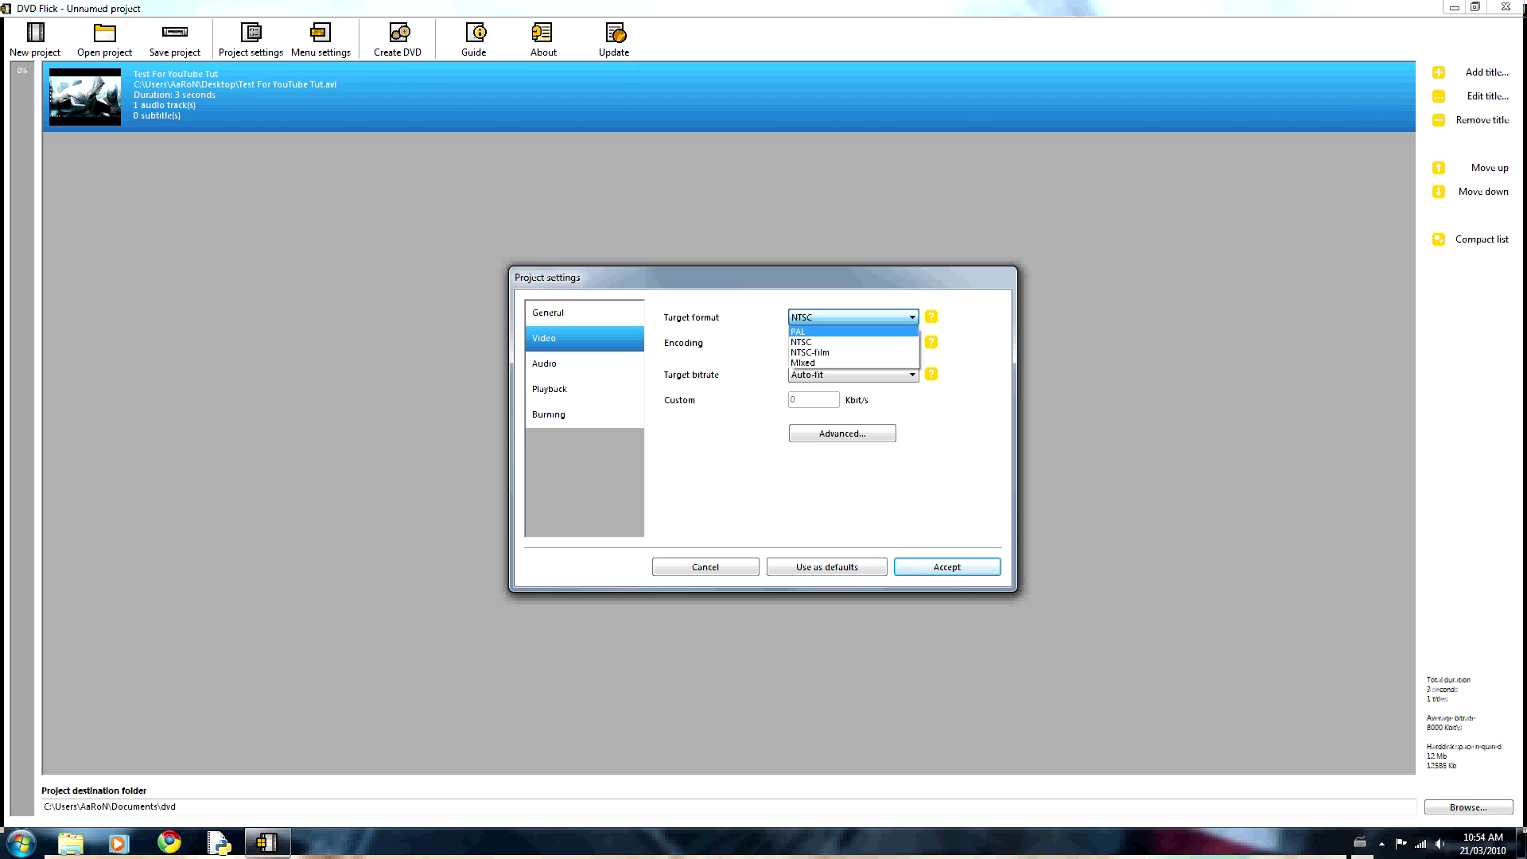
key("Down")
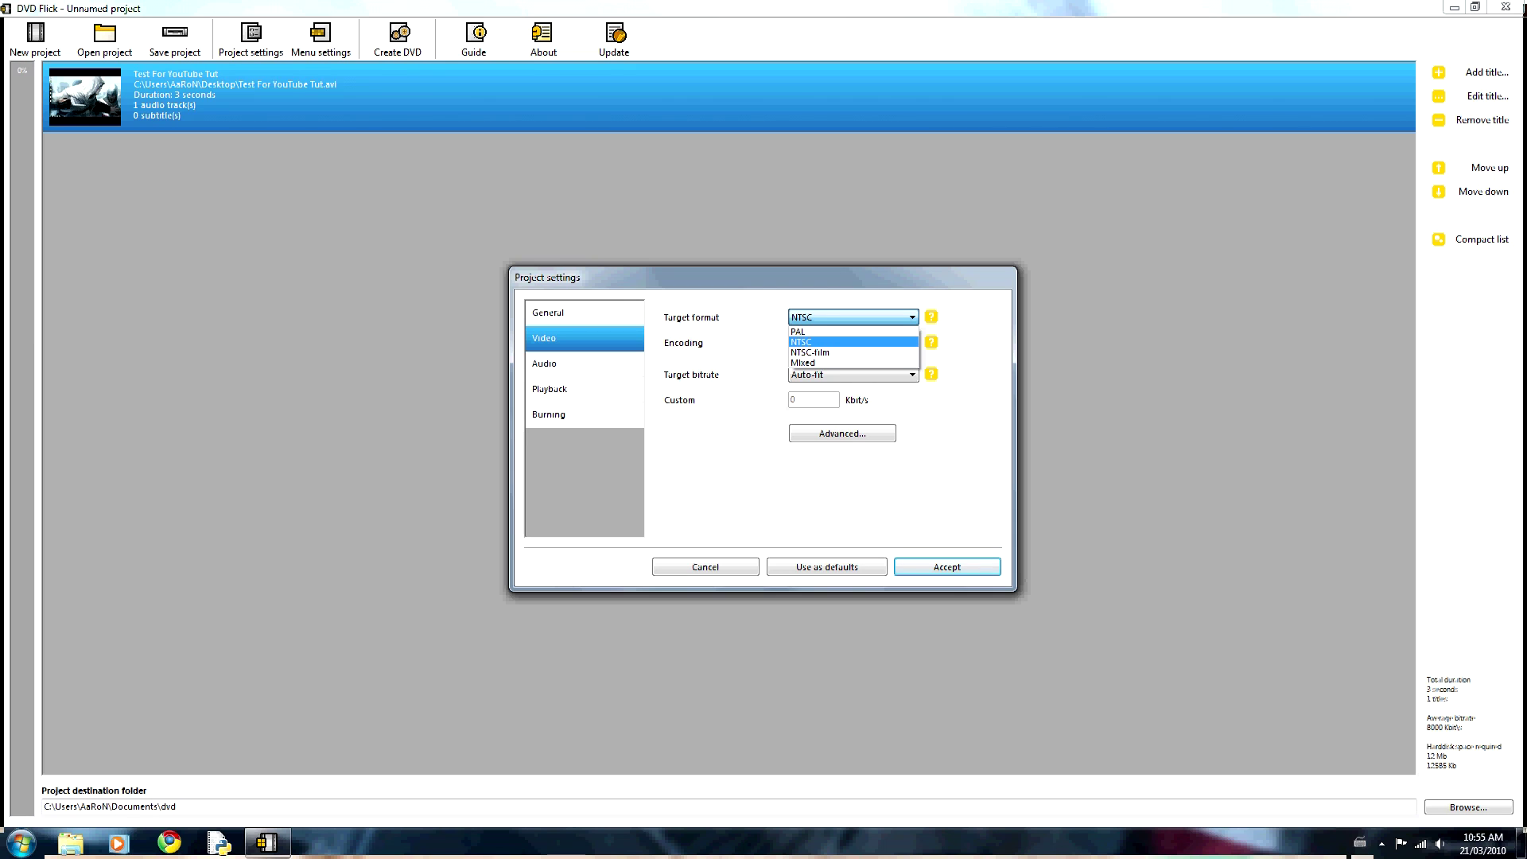
left_click(851, 342)
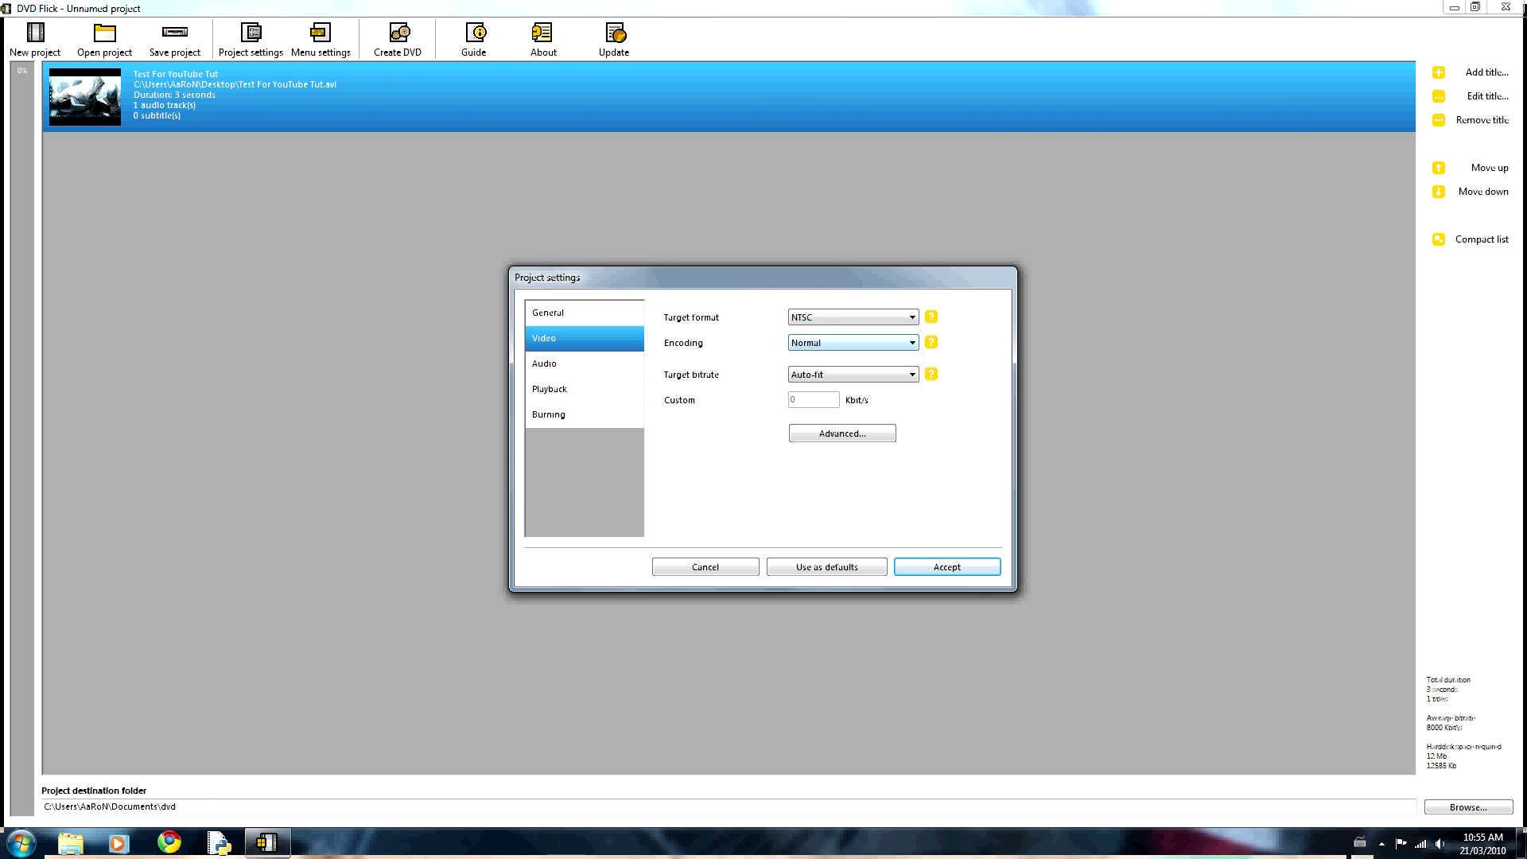
left_click(851, 342)
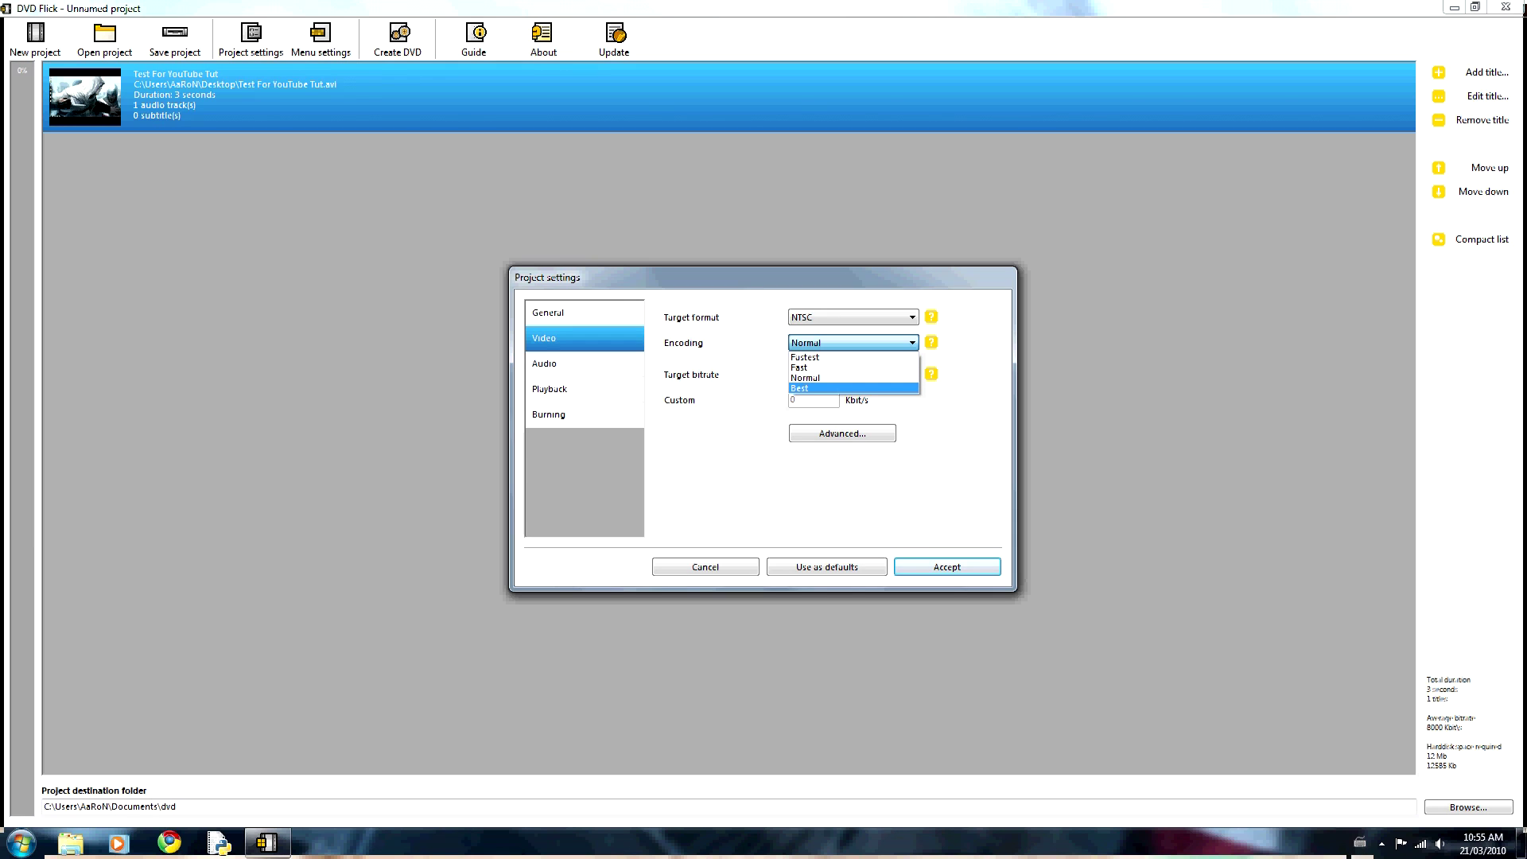
left_click(851, 388)
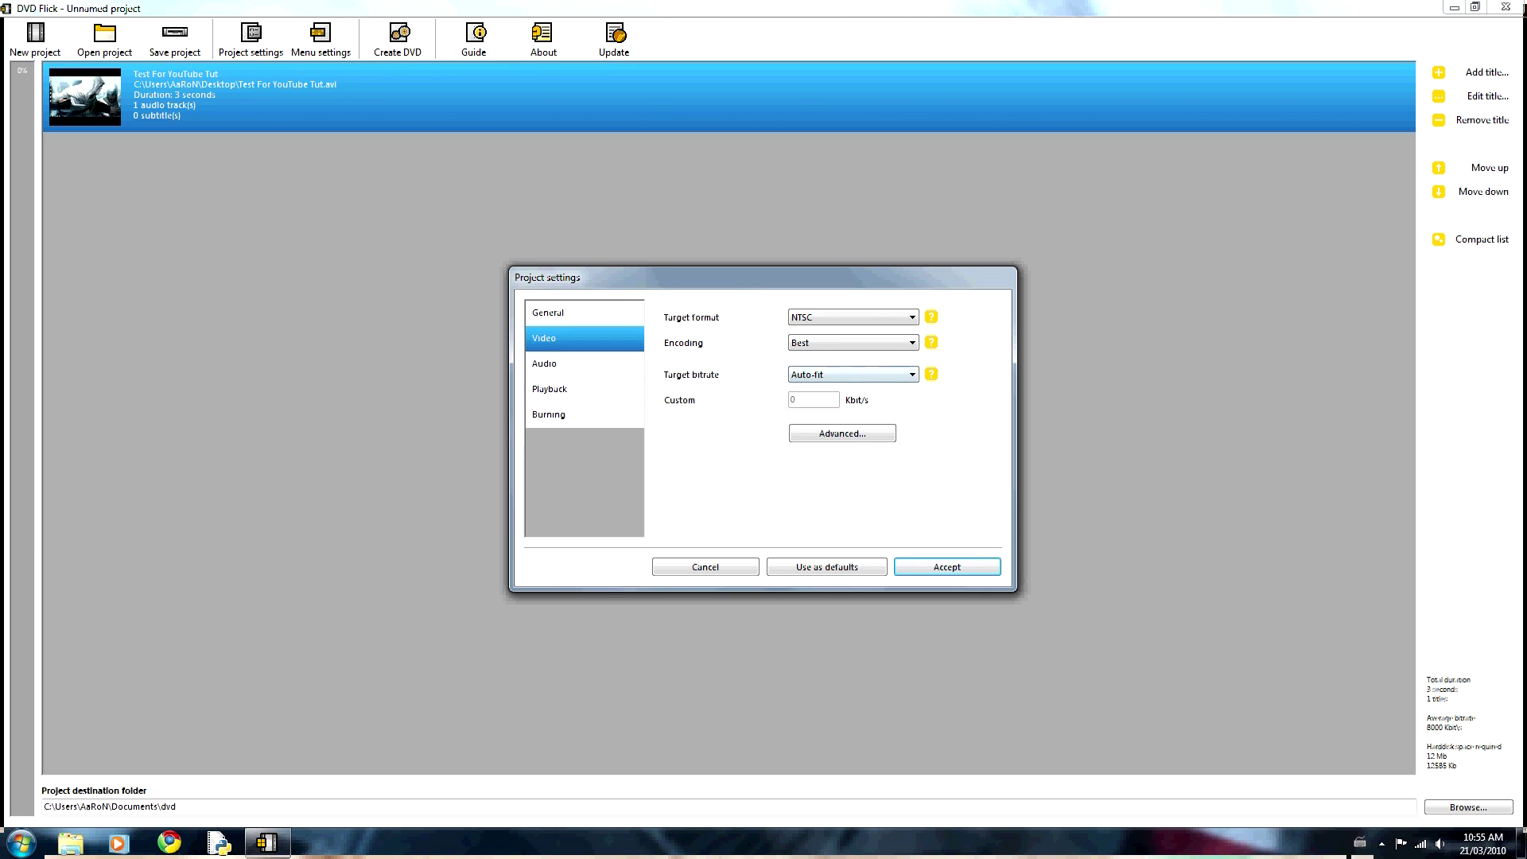
In the burning project settings, enable burning the project to disc and set the disc label to "YouTube Tutorial"
left_click(564, 364)
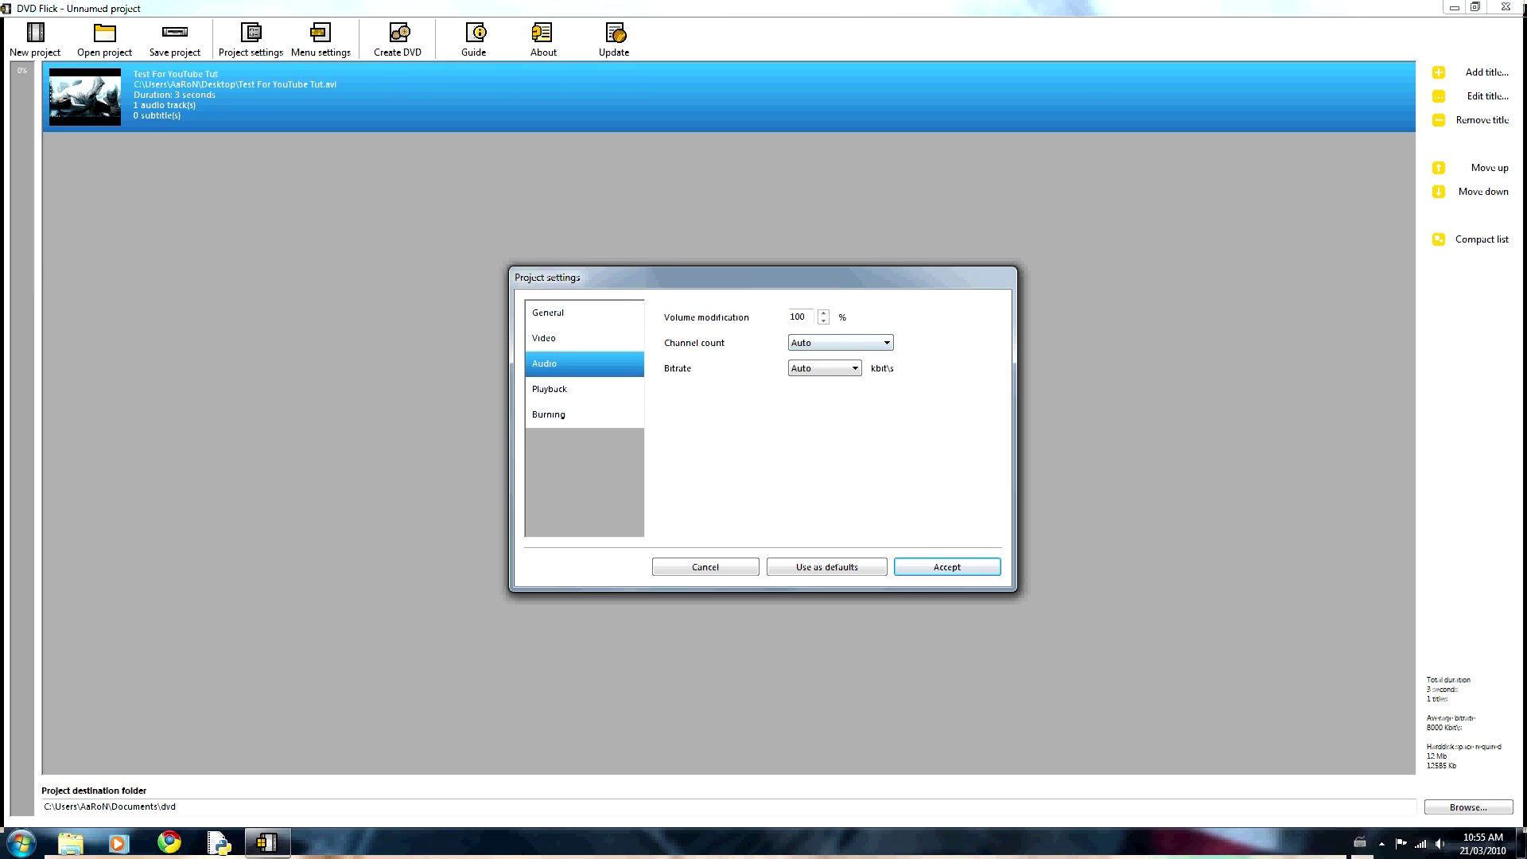
left_click(564, 389)
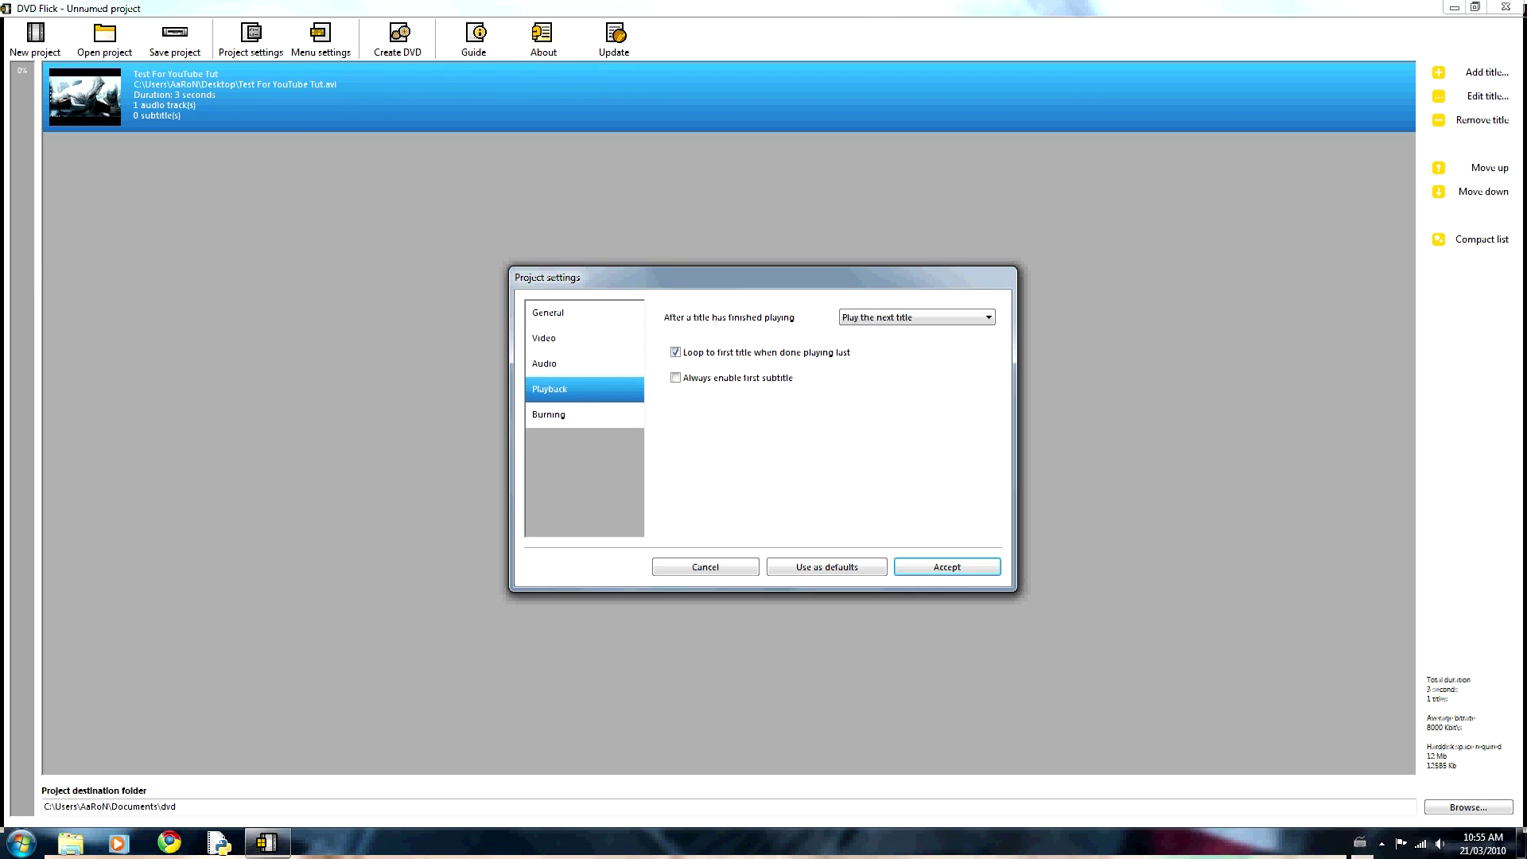
left_click(564, 416)
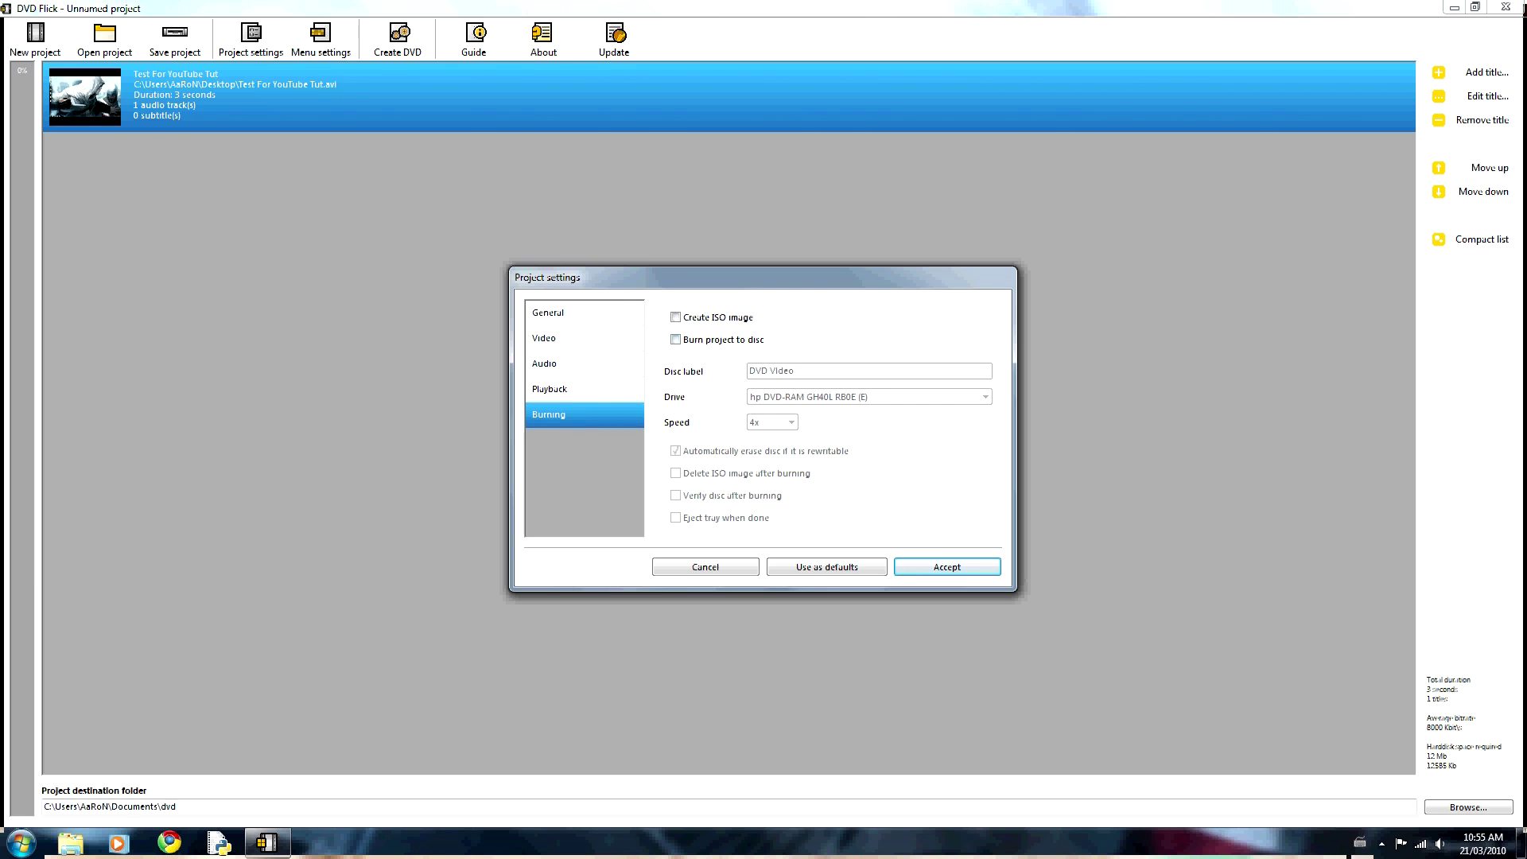
left_click(675, 339)
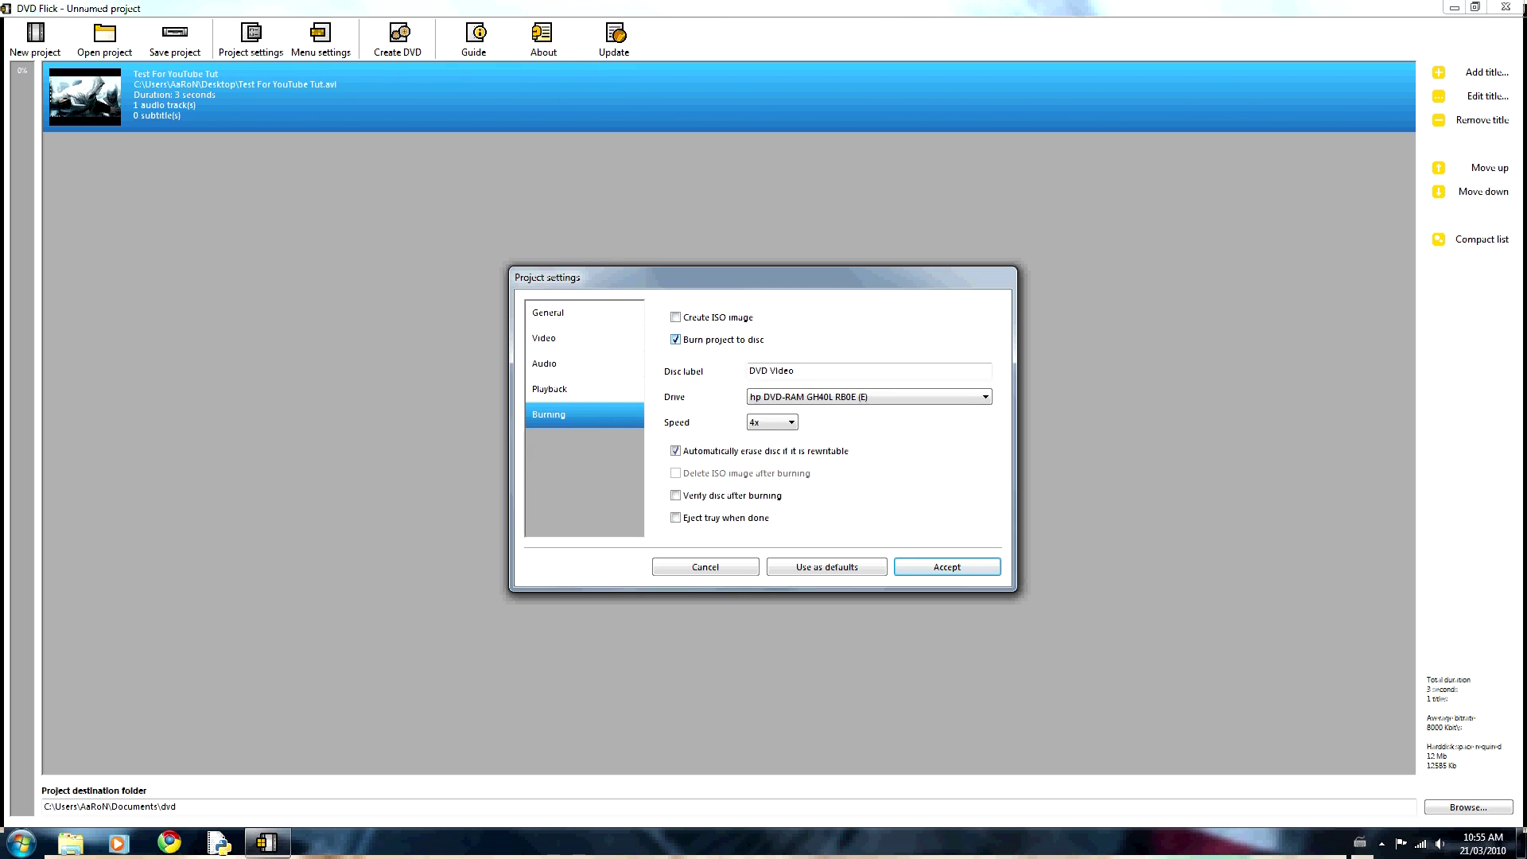
left_click_drag(794, 370, 749, 370)
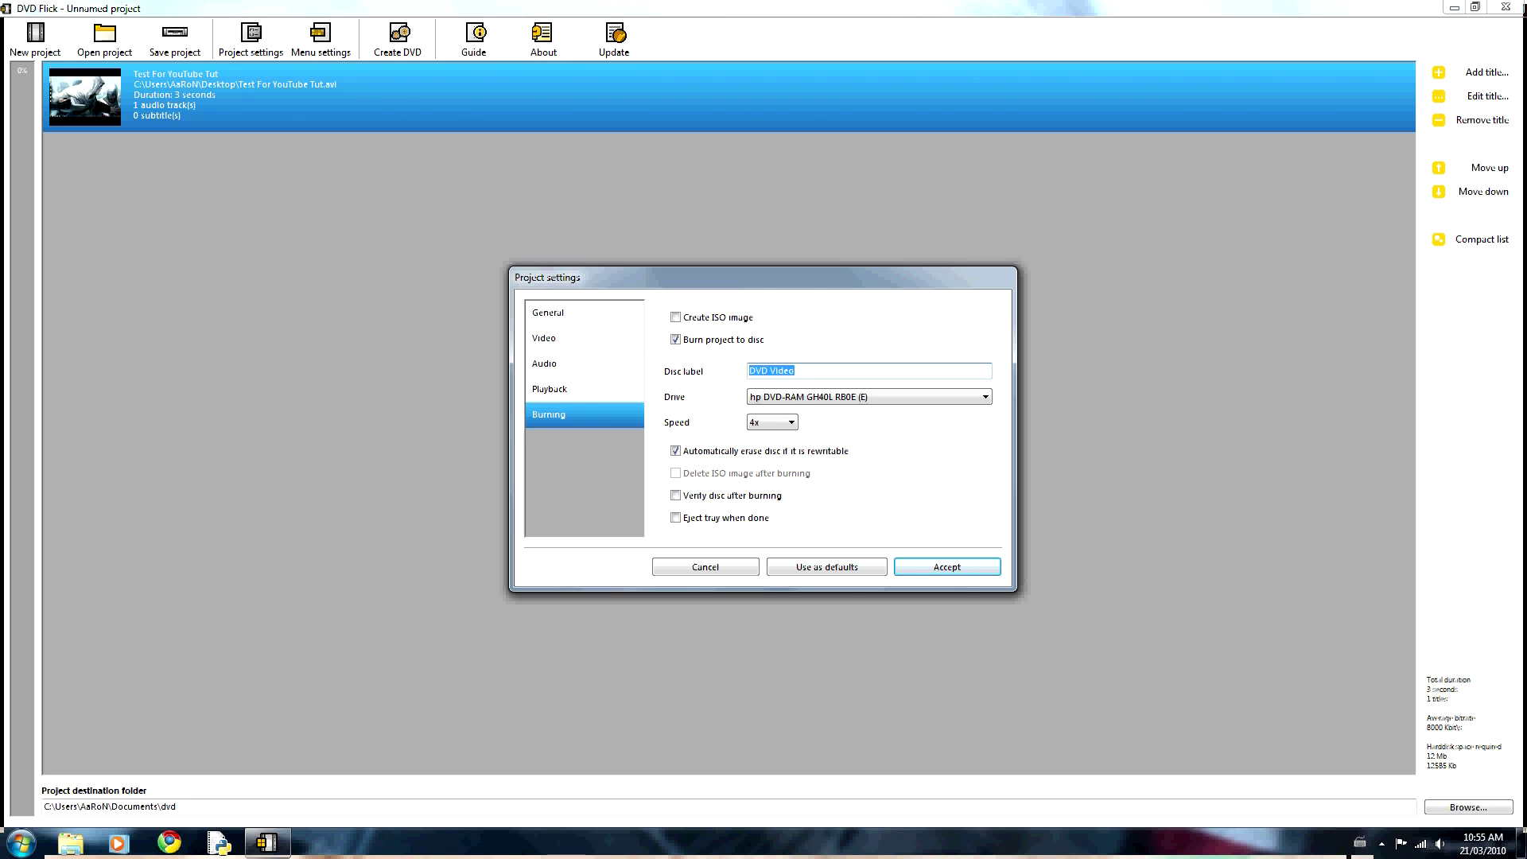
type("YouTube Tutorial")
Use the hp DVD-RAM GH40L RB0E (E) drive at 4x speed with Eject tray when done enabled, and accept the project settings
left_click(868, 396)
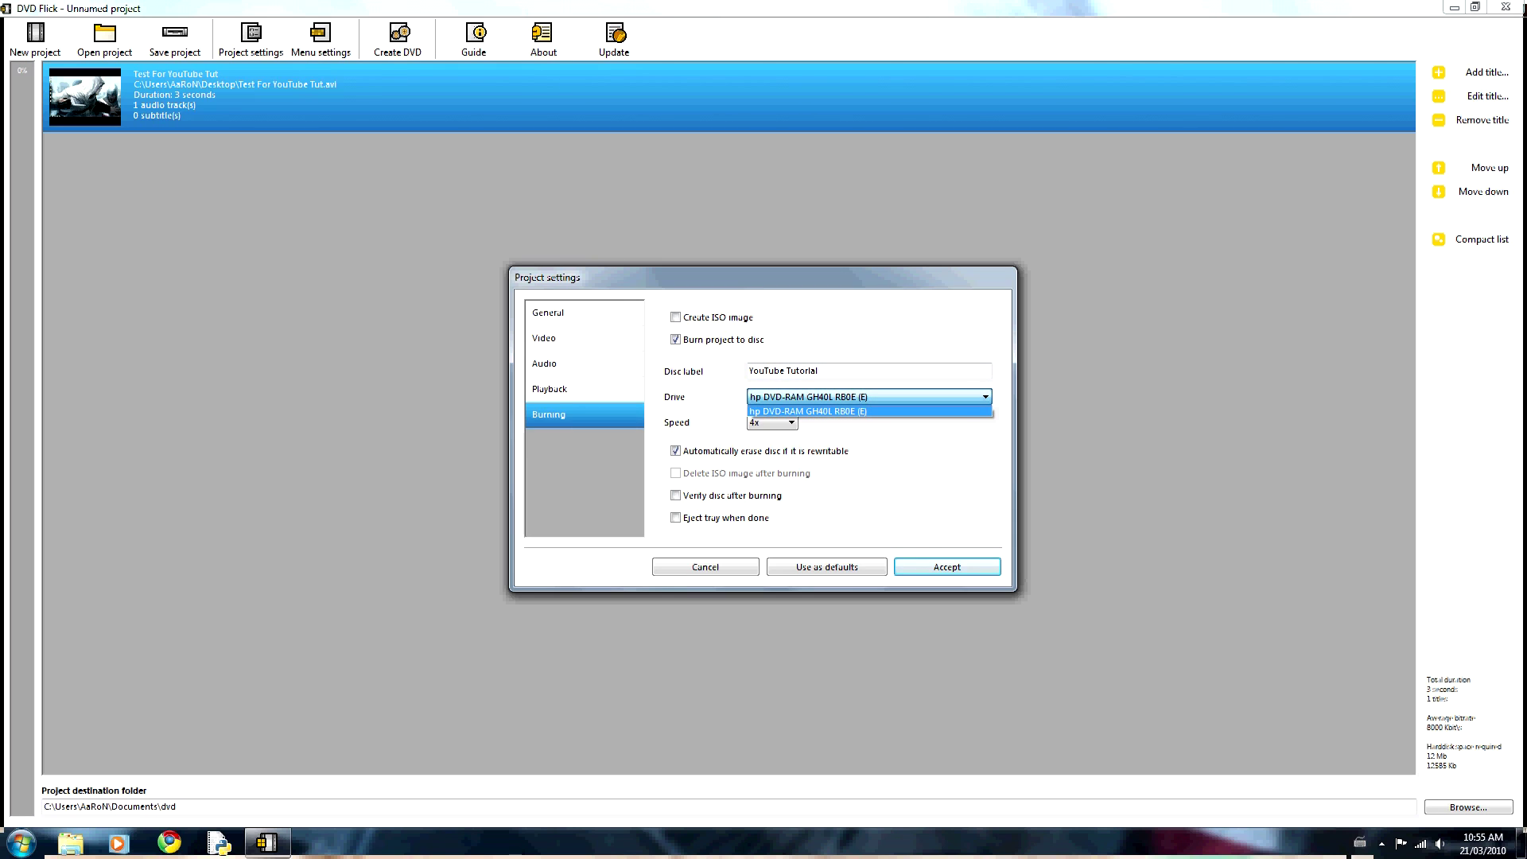
key("Return")
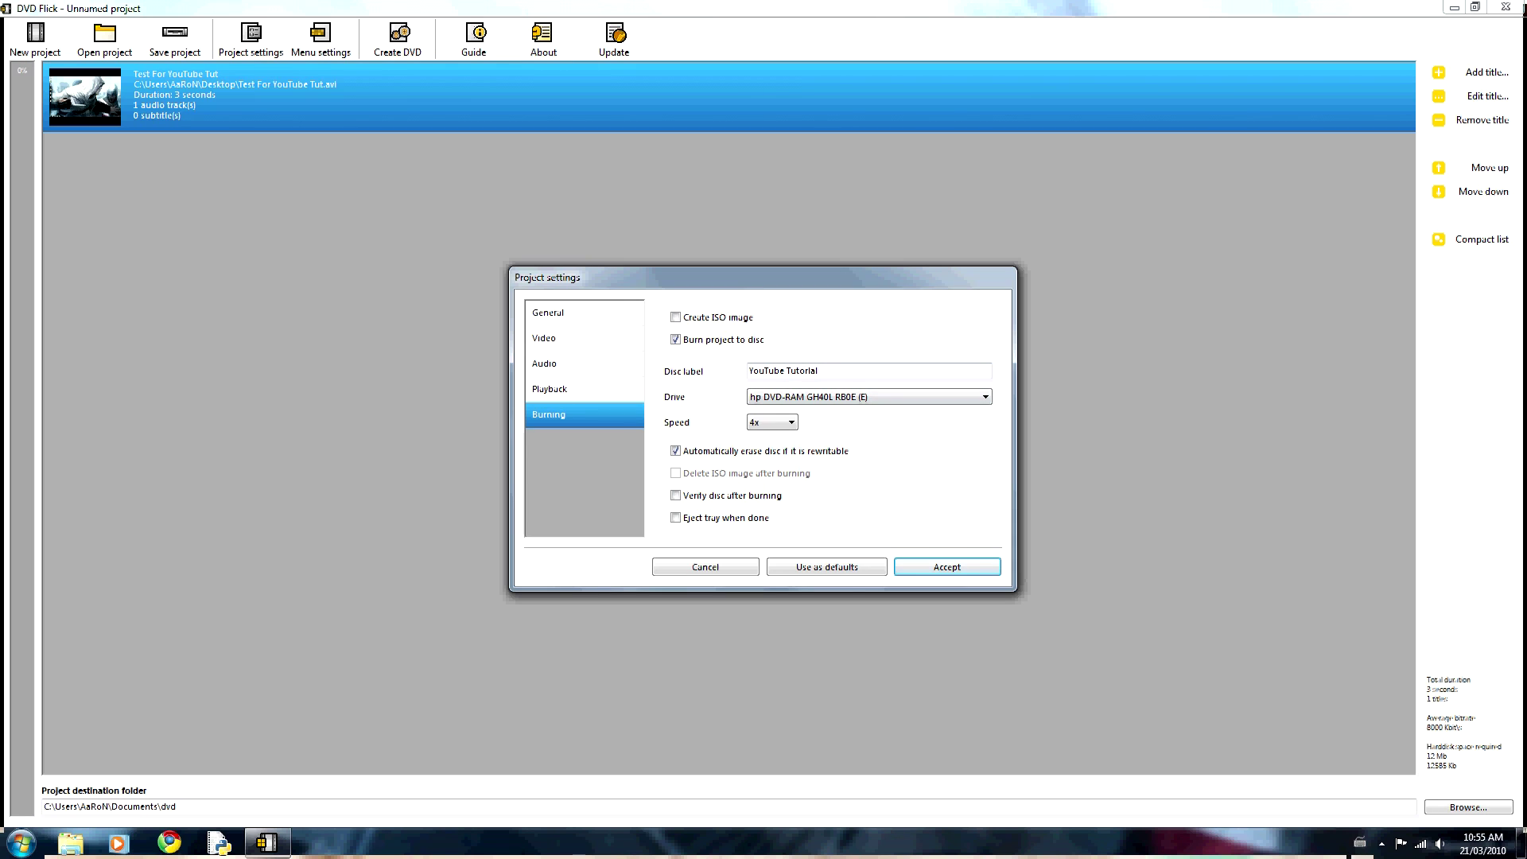
key("Tab")
key("alt+Down")
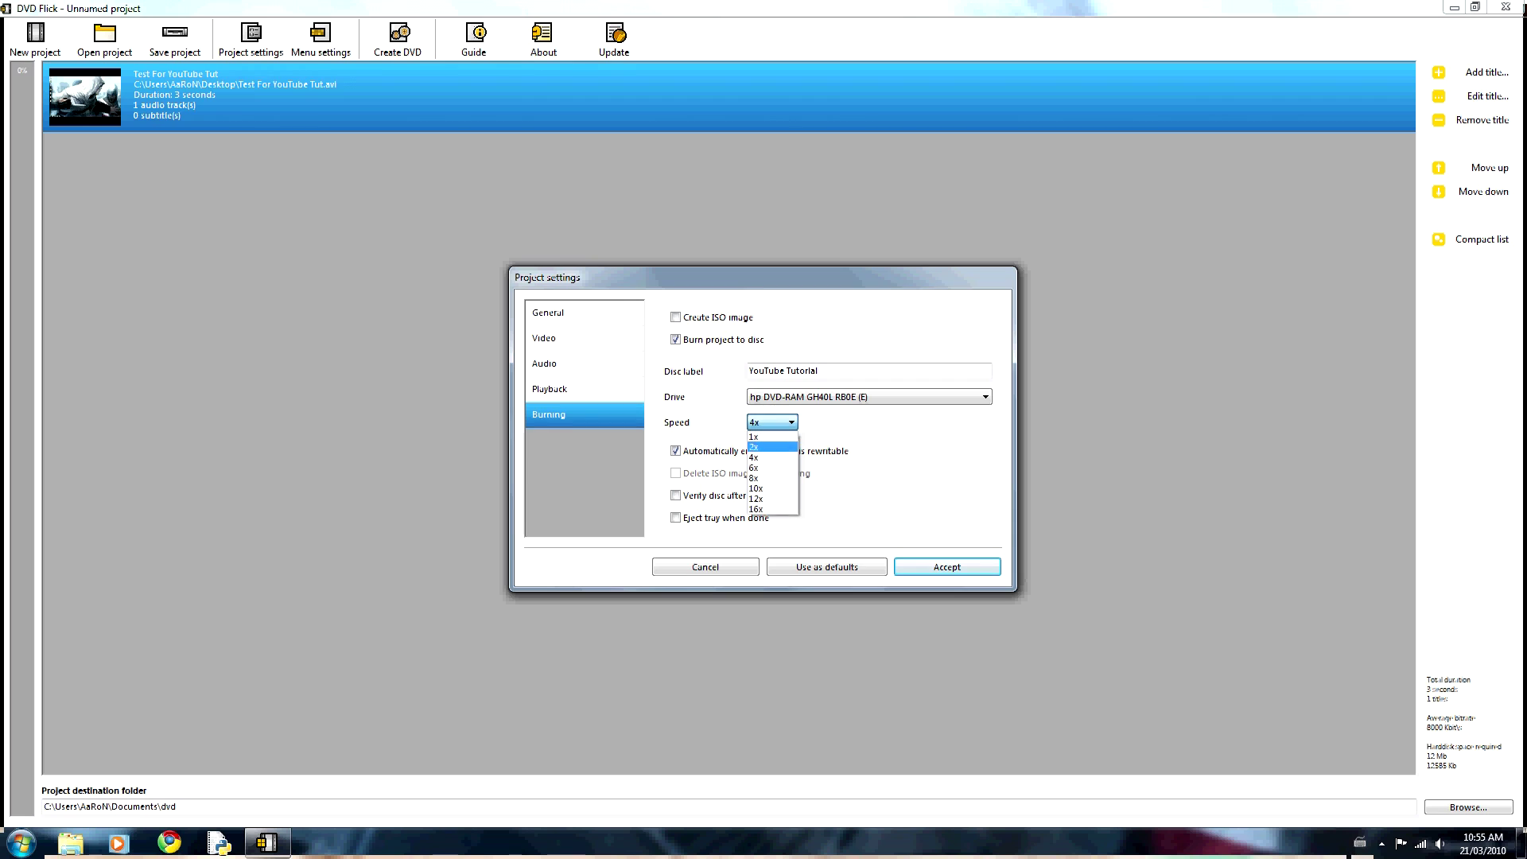
key("Down")
key("Up")
key("Return")
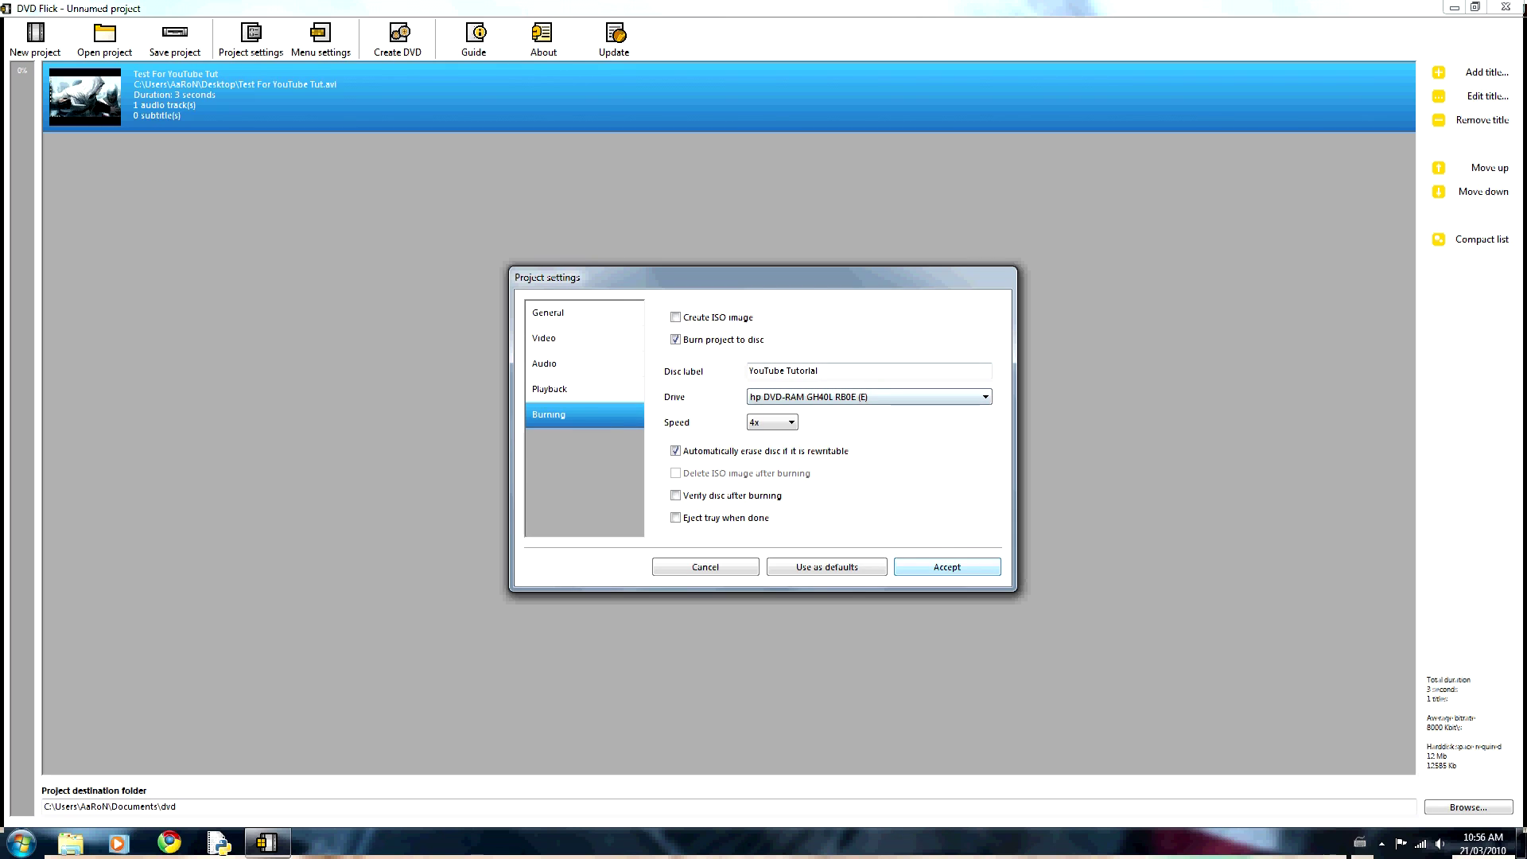
left_click(676, 518)
key("Return")
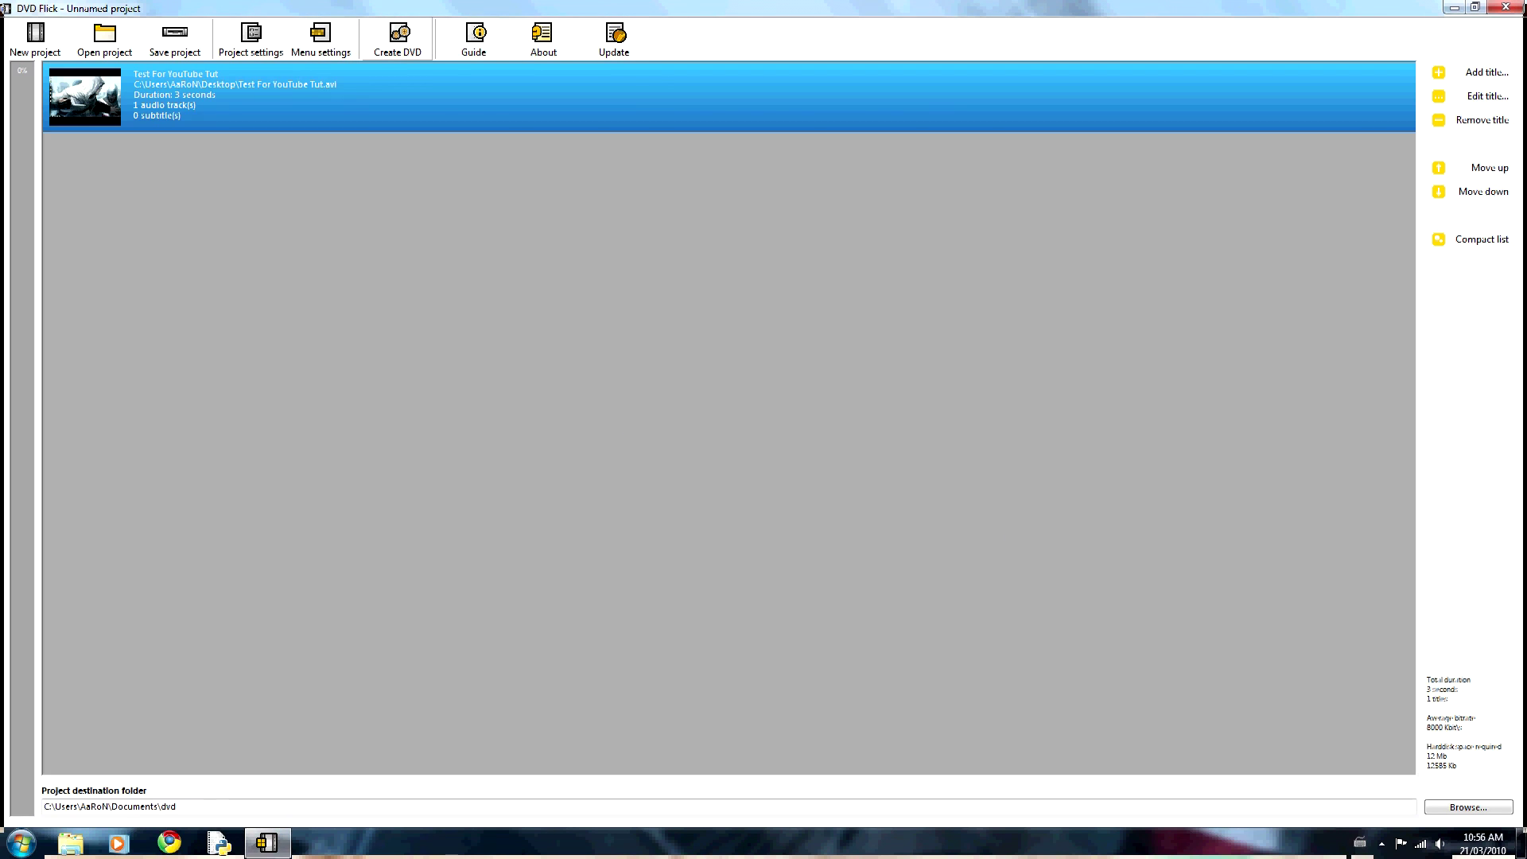
Start creating the DVD, agreeing to delete the existing destination folder's contents and acknowledging the blank disc notice
left_click(398, 36)
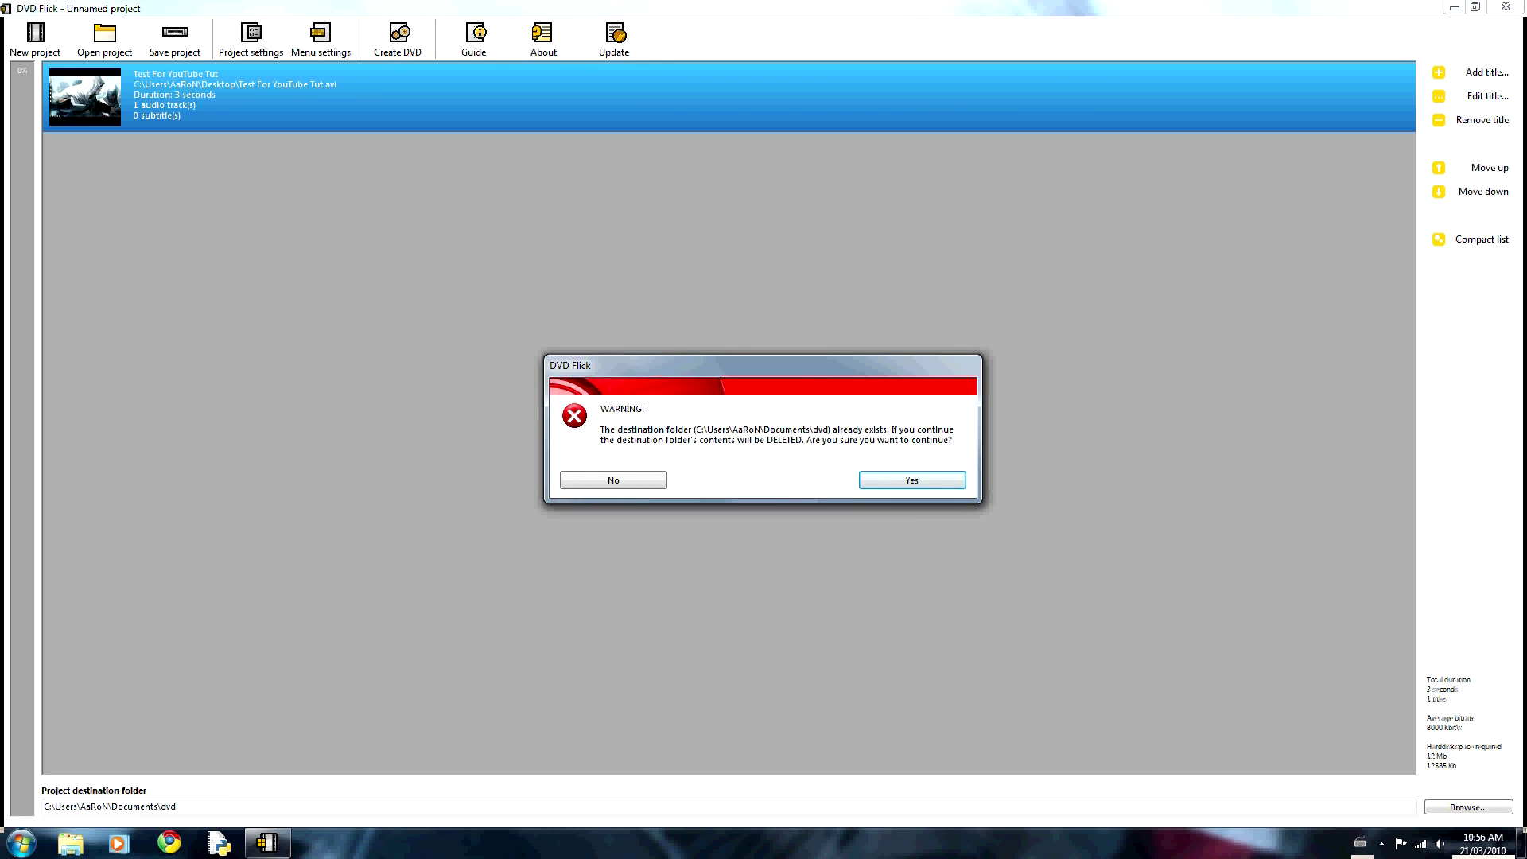
left_click_drag(763, 365, 639, 418)
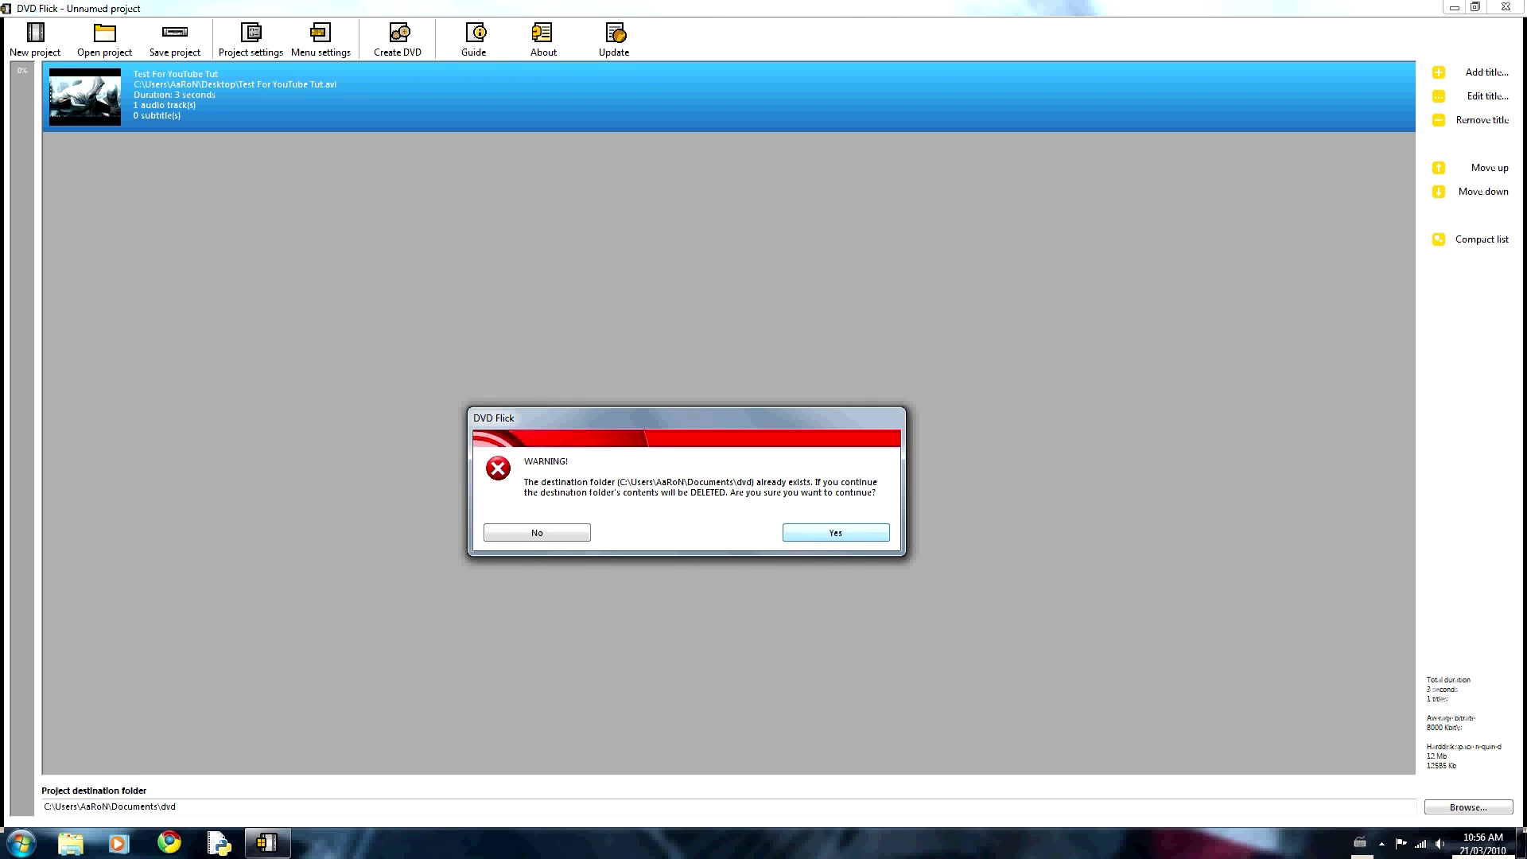
key("Return")
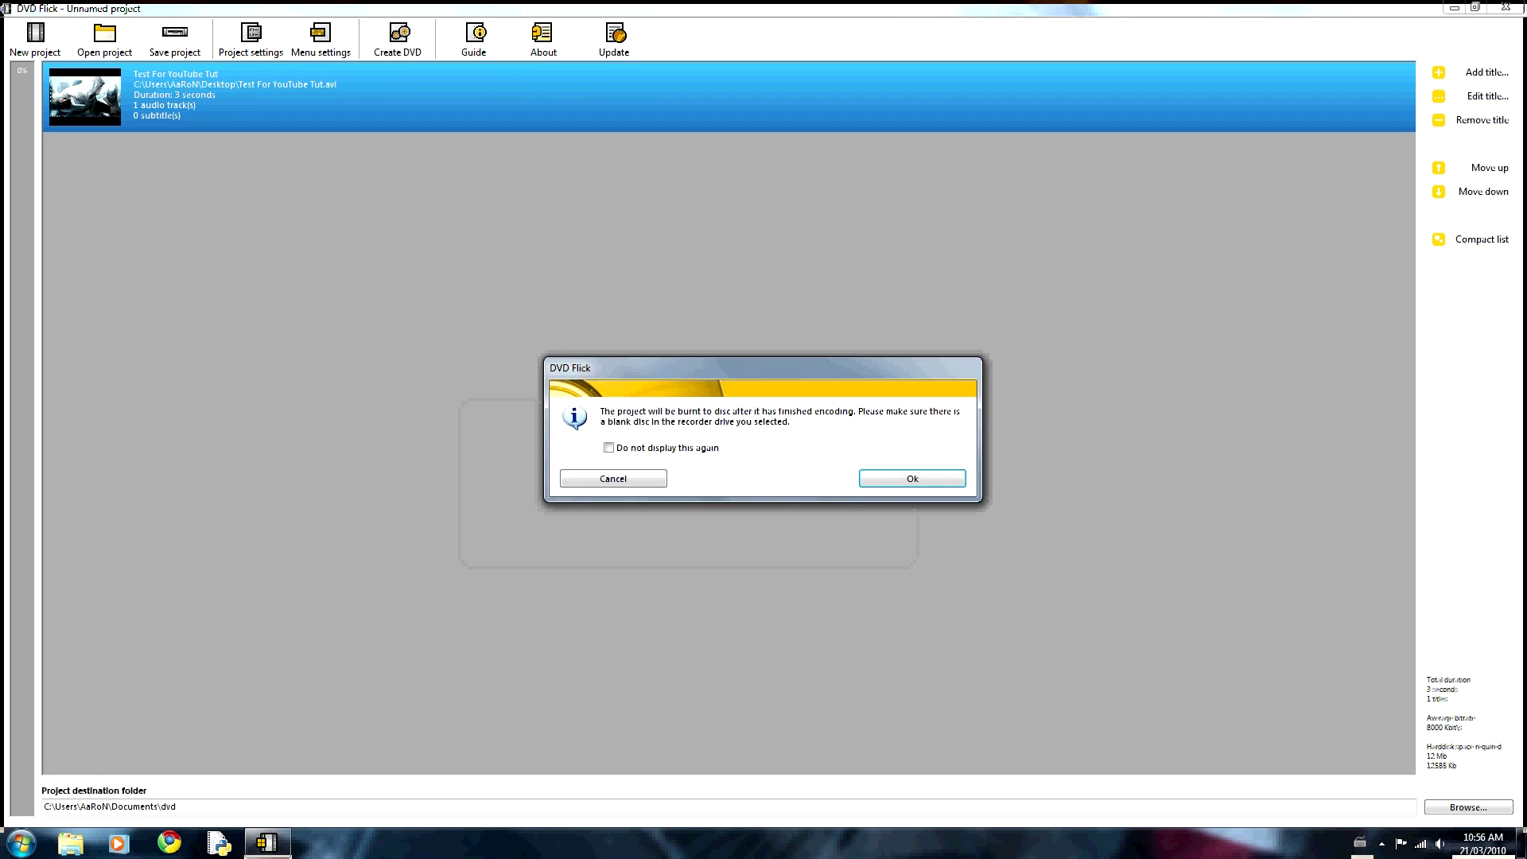
left_click_drag(763, 367, 703, 345)
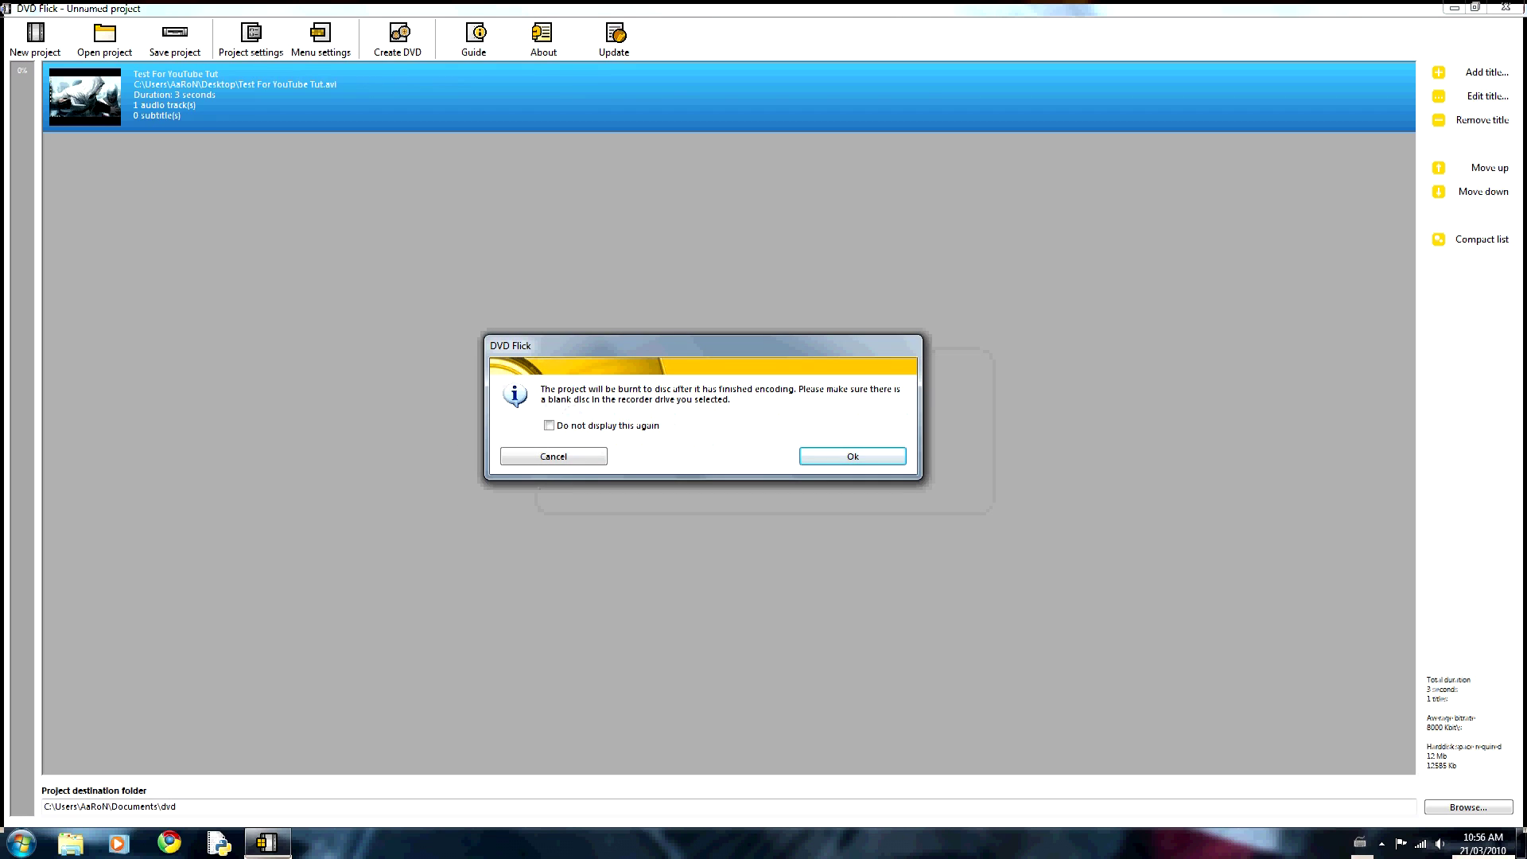
left_click_drag(703, 345, 662, 362)
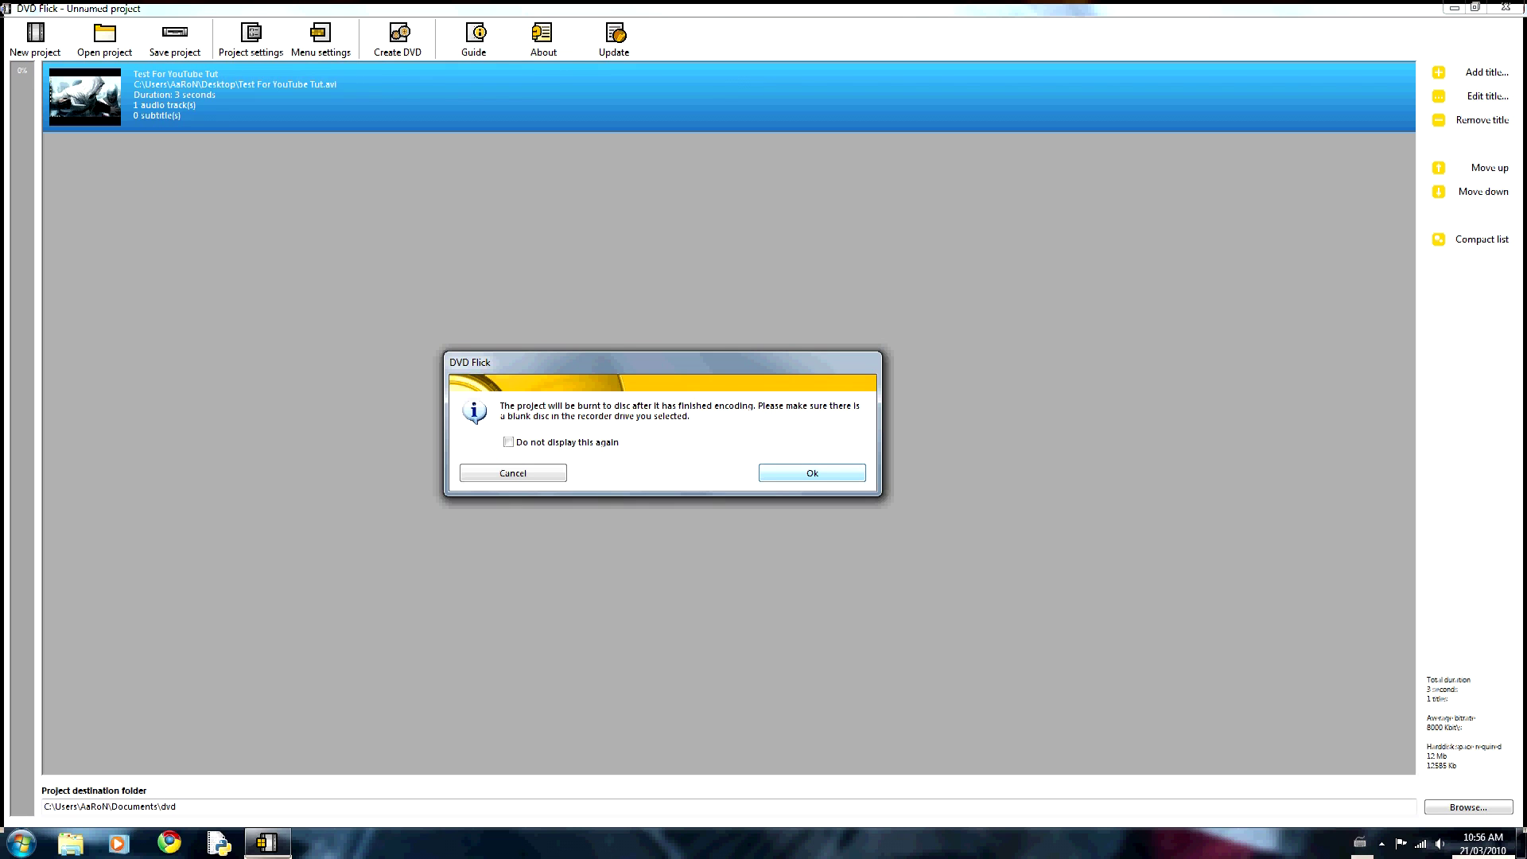
key("Return")
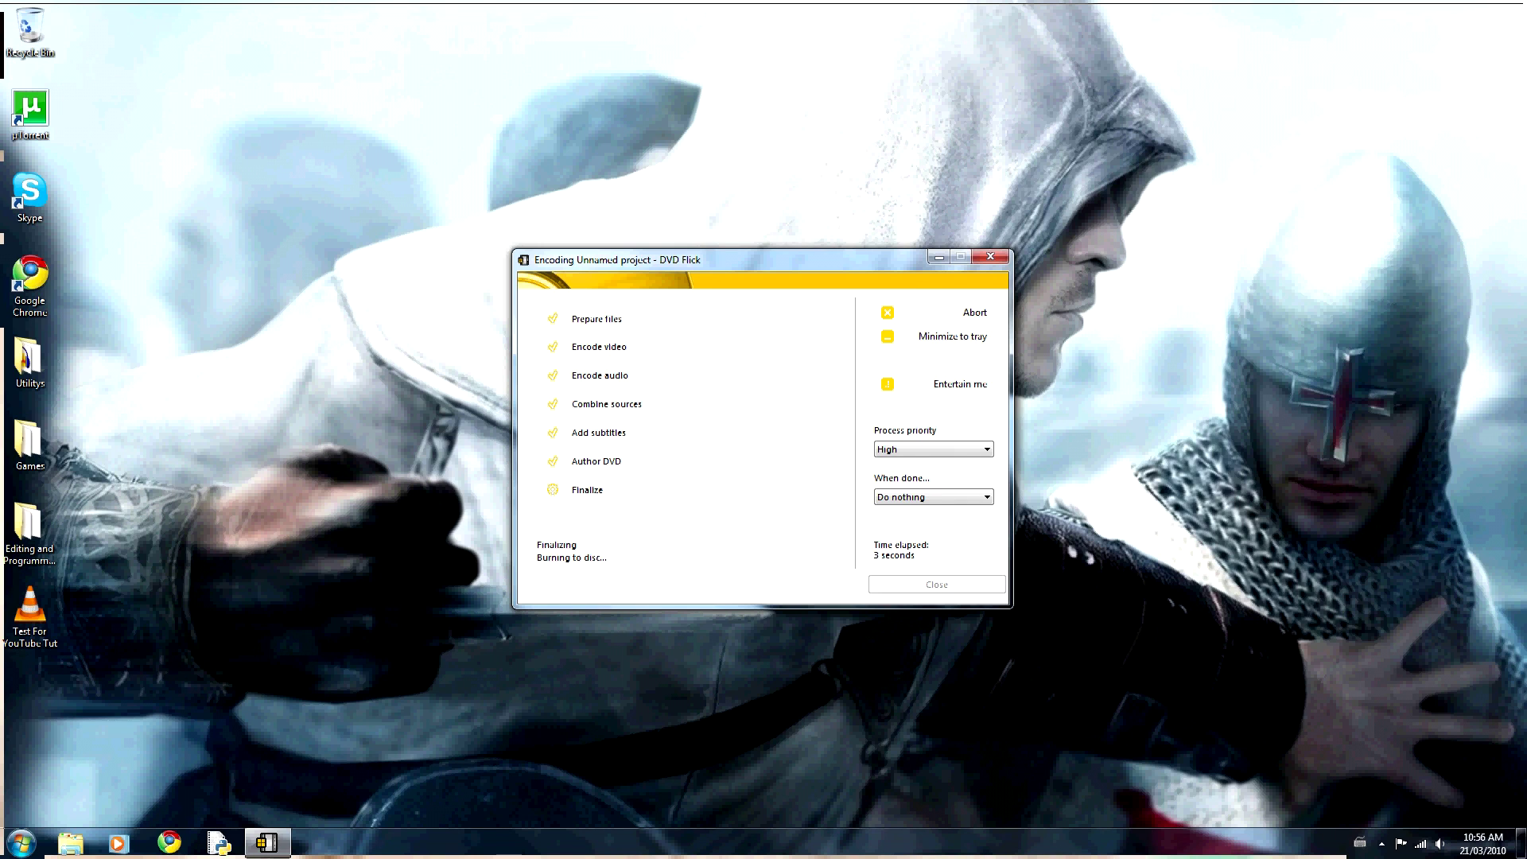
key("super")
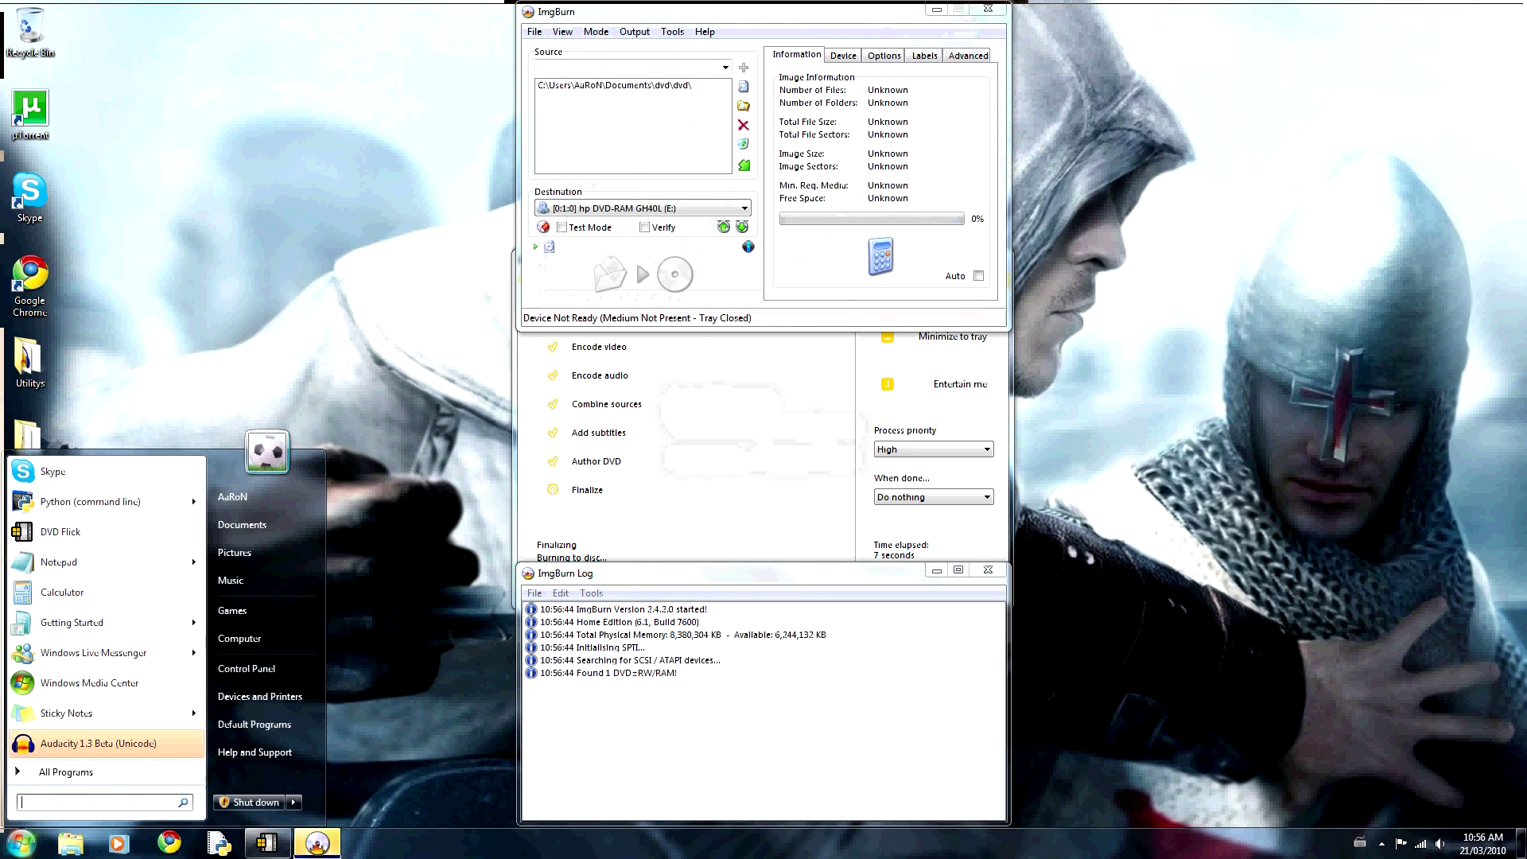
key("Escape")
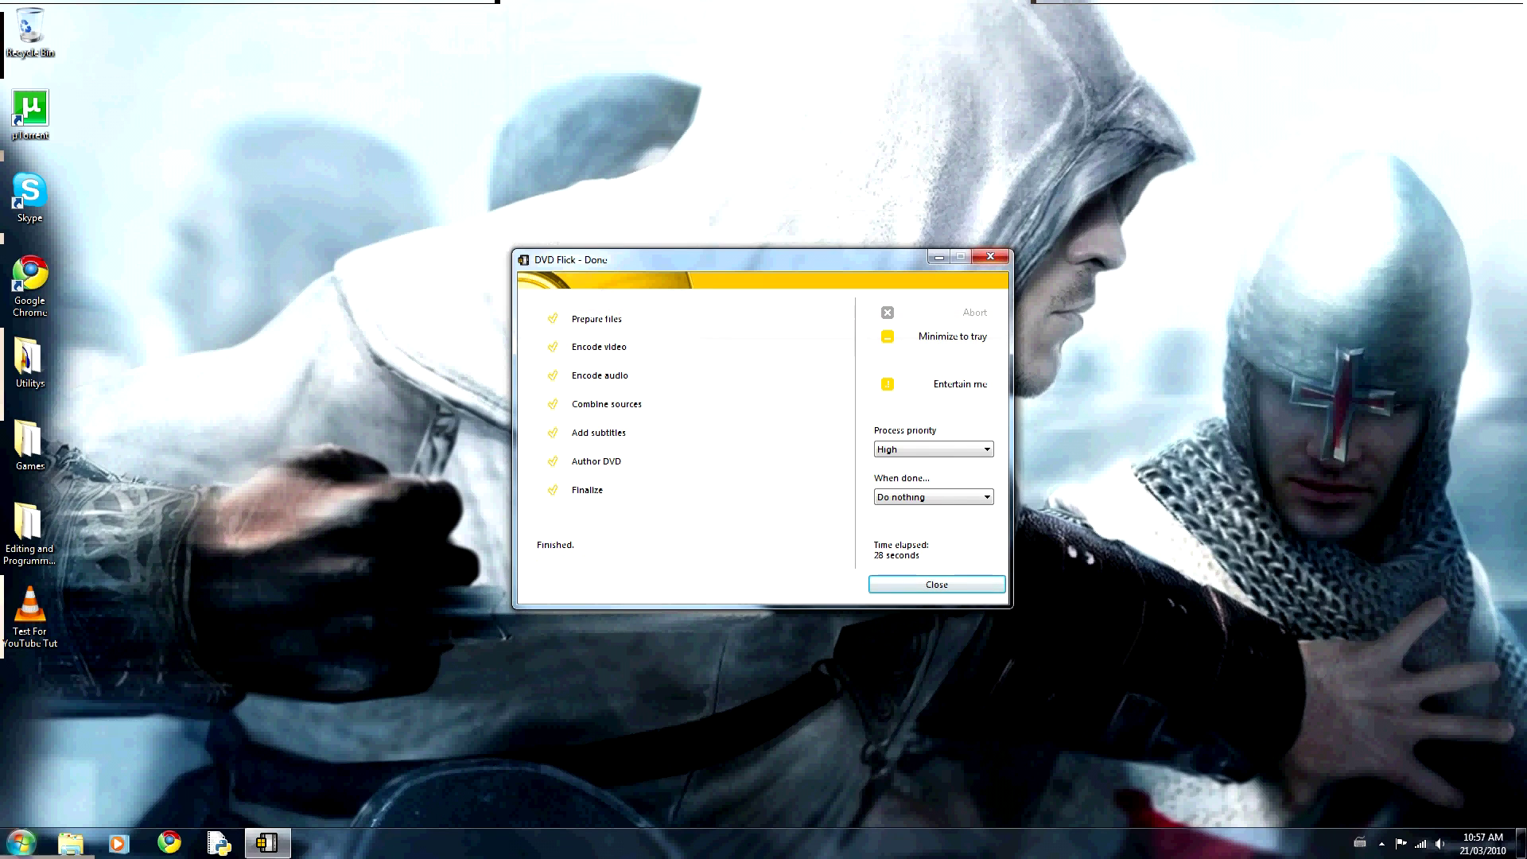
View the computer's drives in Windows Explorer, close that window, and minimize the DVD Flick encoding window
left_click(21, 842)
left_click(265, 638)
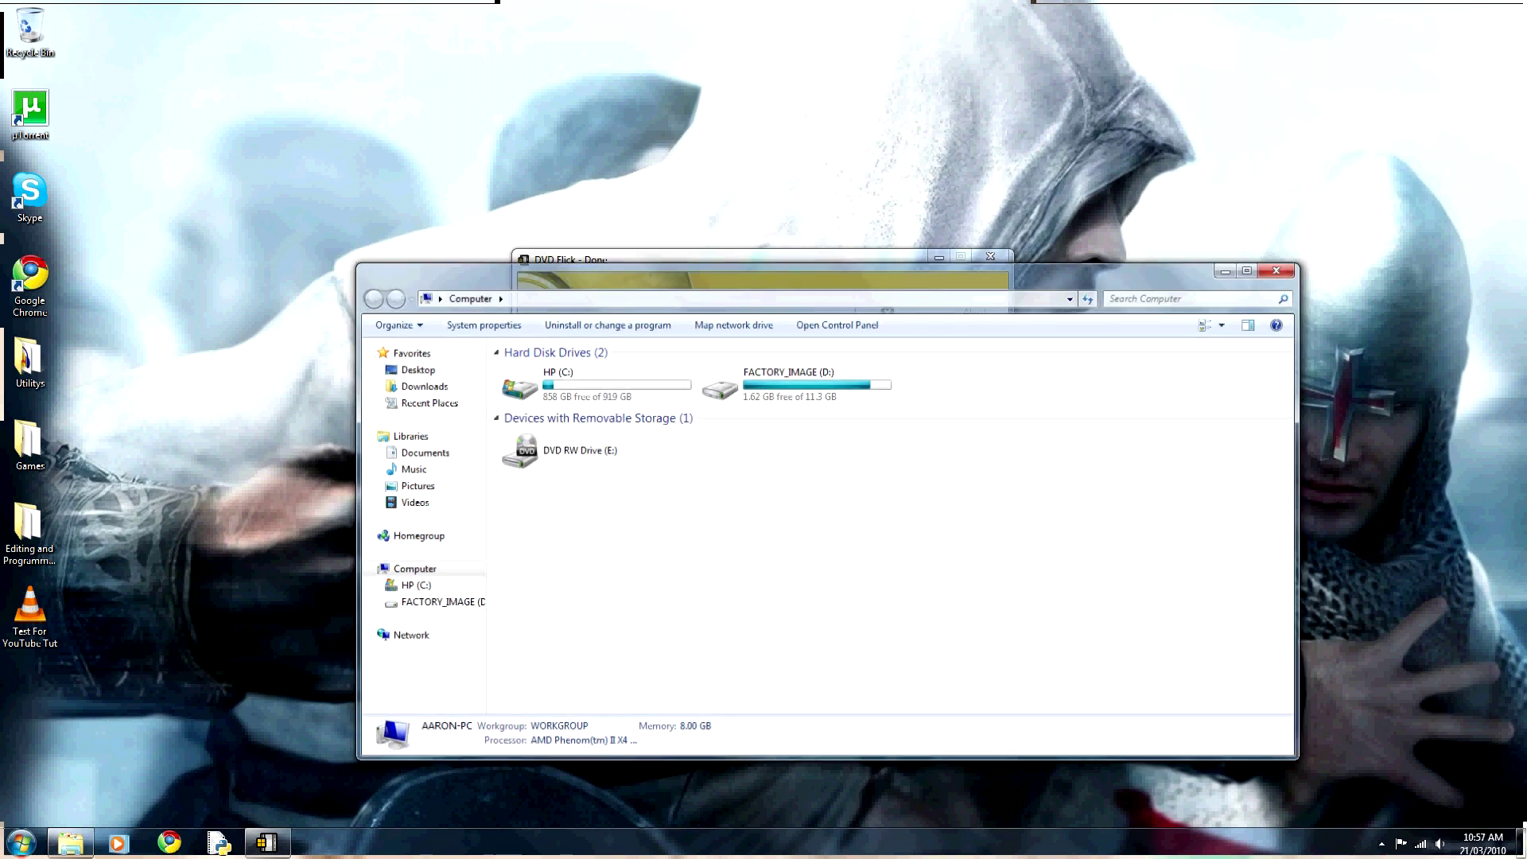
key("alt+F4")
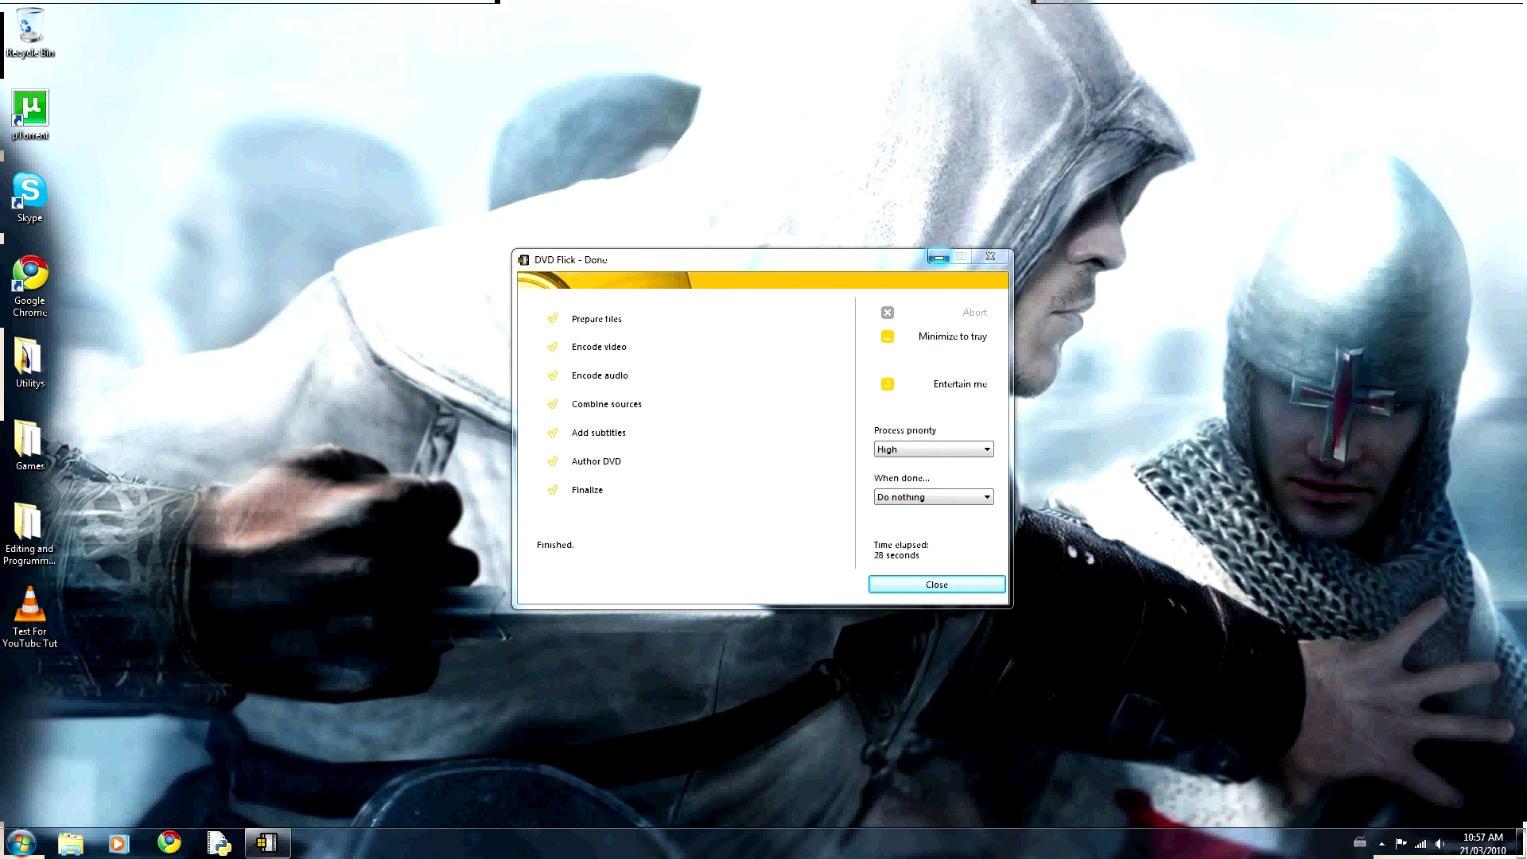
left_click(938, 257)
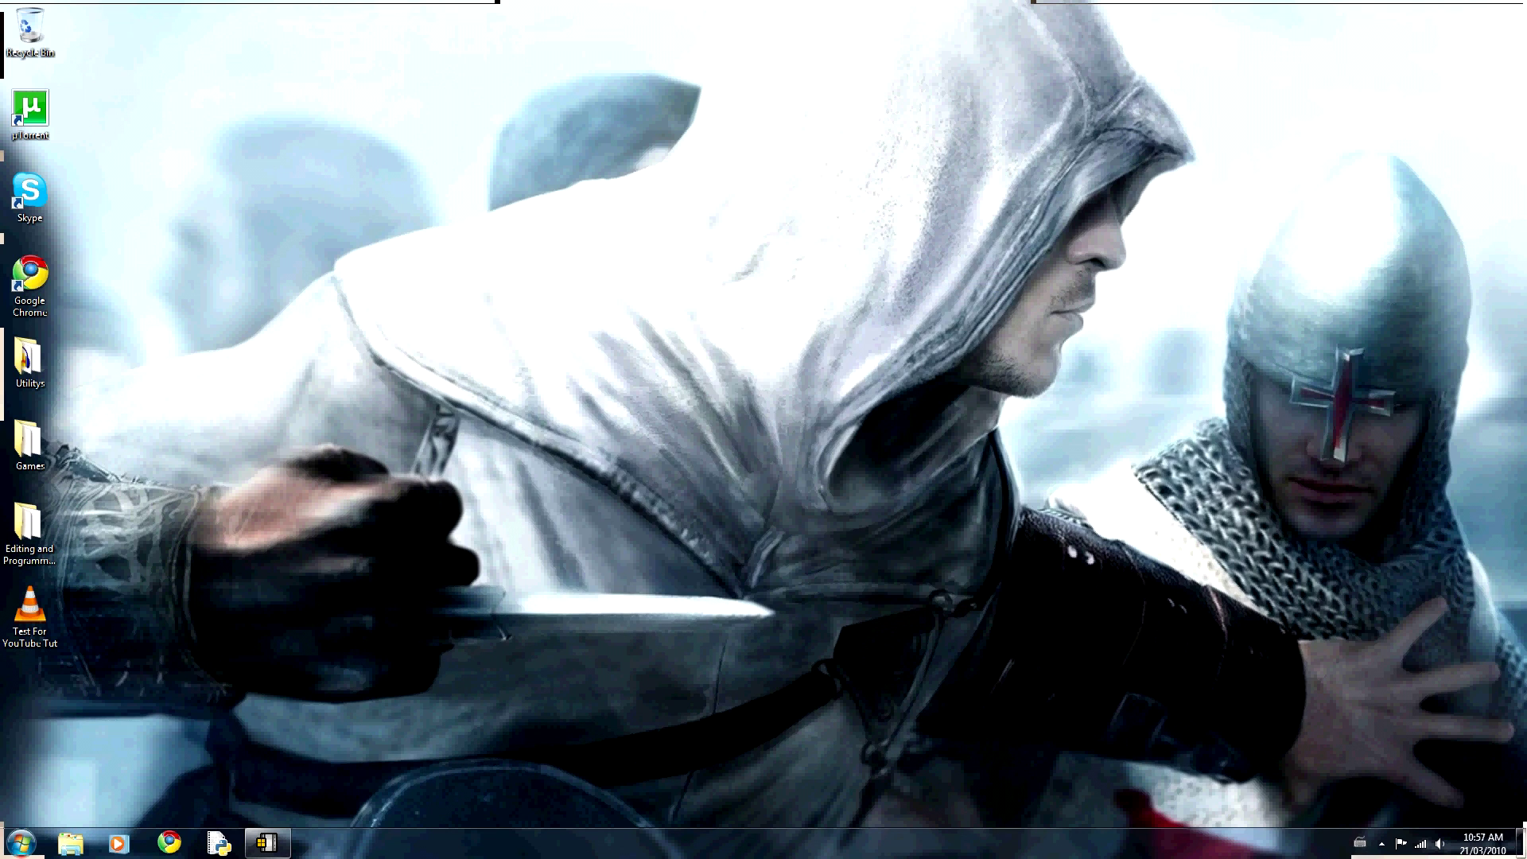